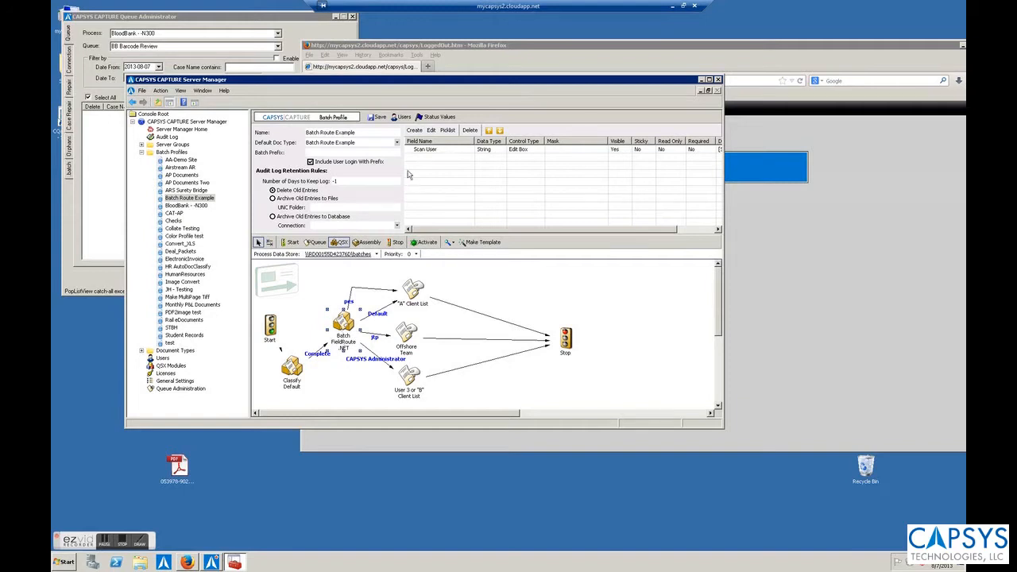
# Step: Open the Batch Route Example batch profile and start a new String field, Field2
pyautogui.click(179, 198)
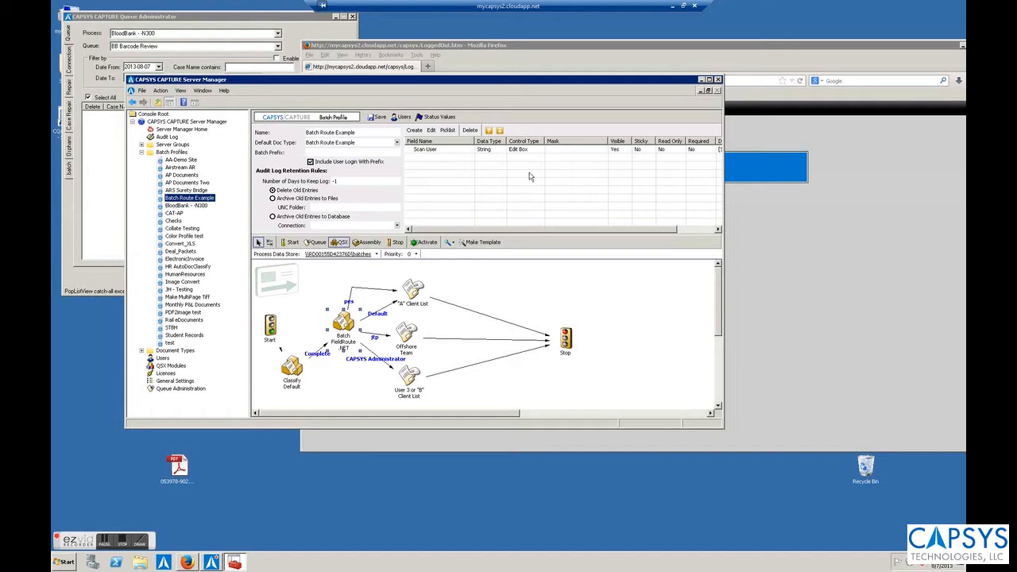
pyautogui.click(419, 131)
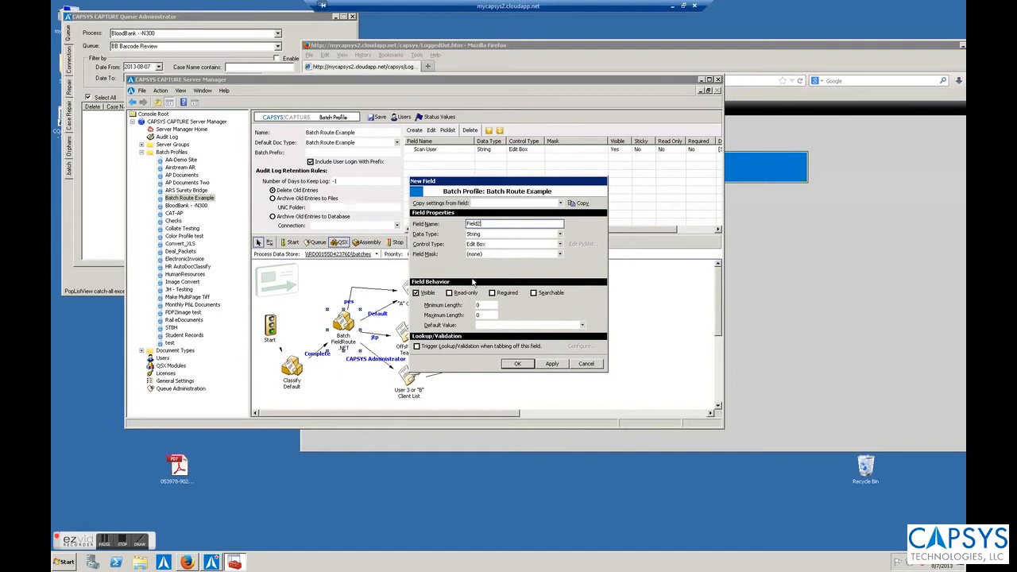
# Step: Make Field2 required, give it the default value [Scan User], and save it
pyautogui.click(425, 296)
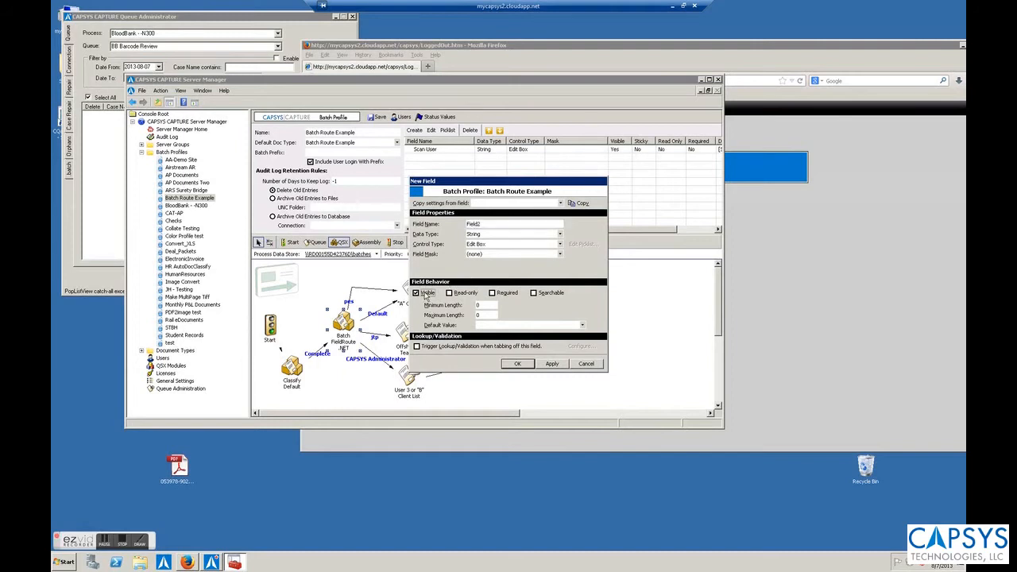
pyautogui.click(508, 294)
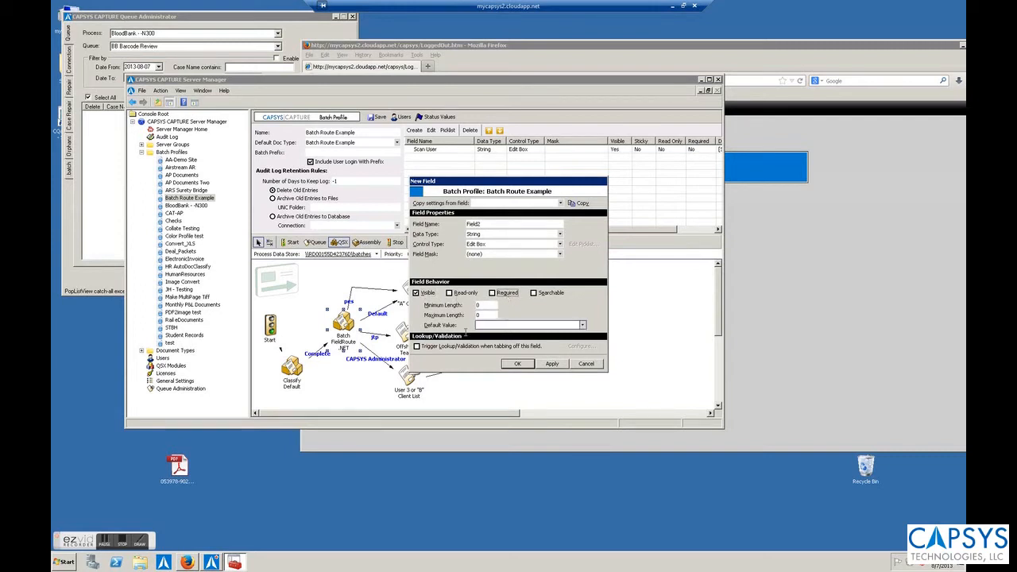
pyautogui.click(583, 326)
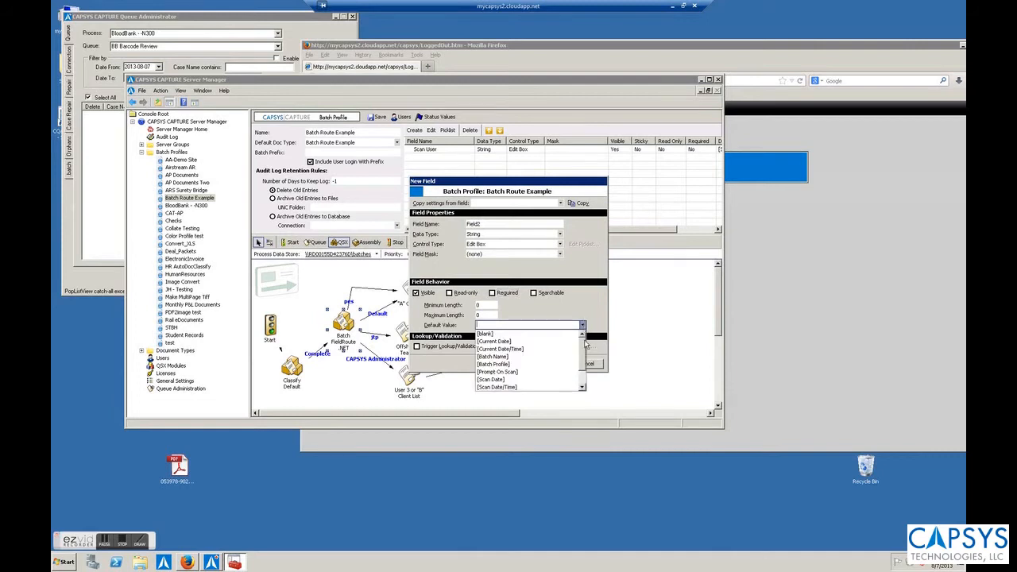
pyautogui.moveTo(586, 351); pyautogui.dragTo(584, 376)
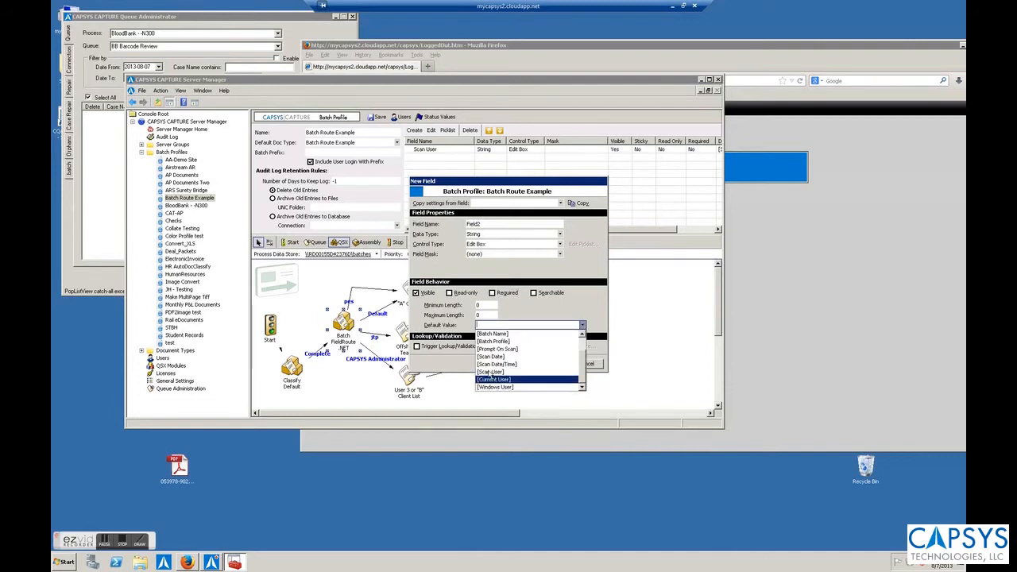
pyautogui.click(490, 372)
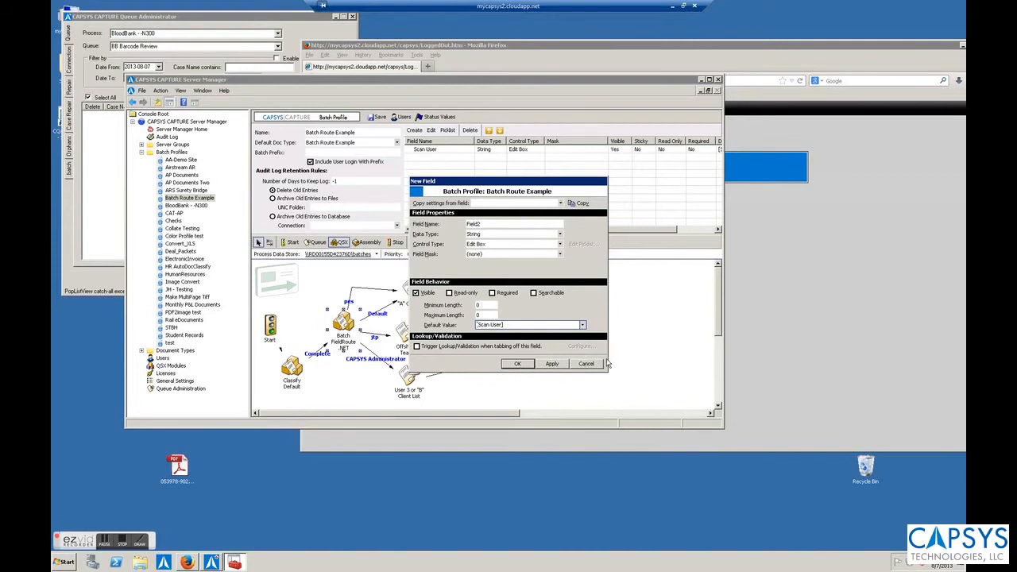
pyautogui.click(518, 364)
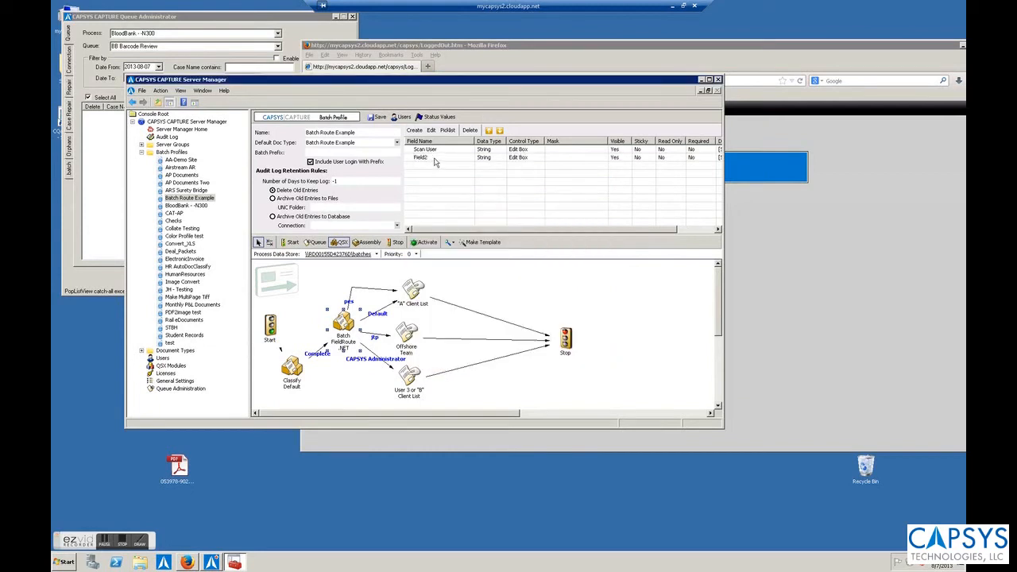
# Step: Delete Field2 from Batch Route Example, then open the empty test batch profile
pyautogui.click(435, 159)
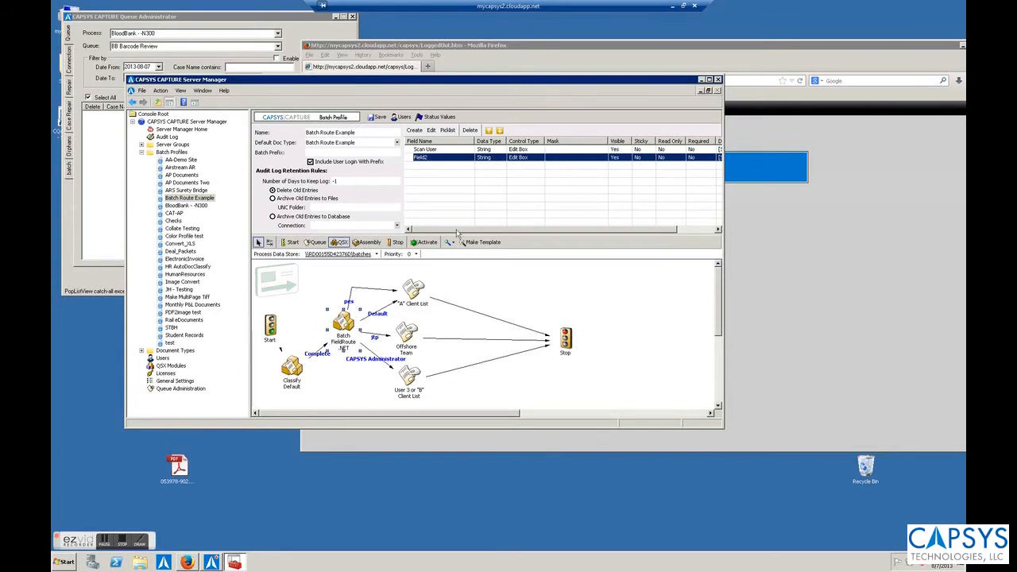
pyautogui.click(470, 130)
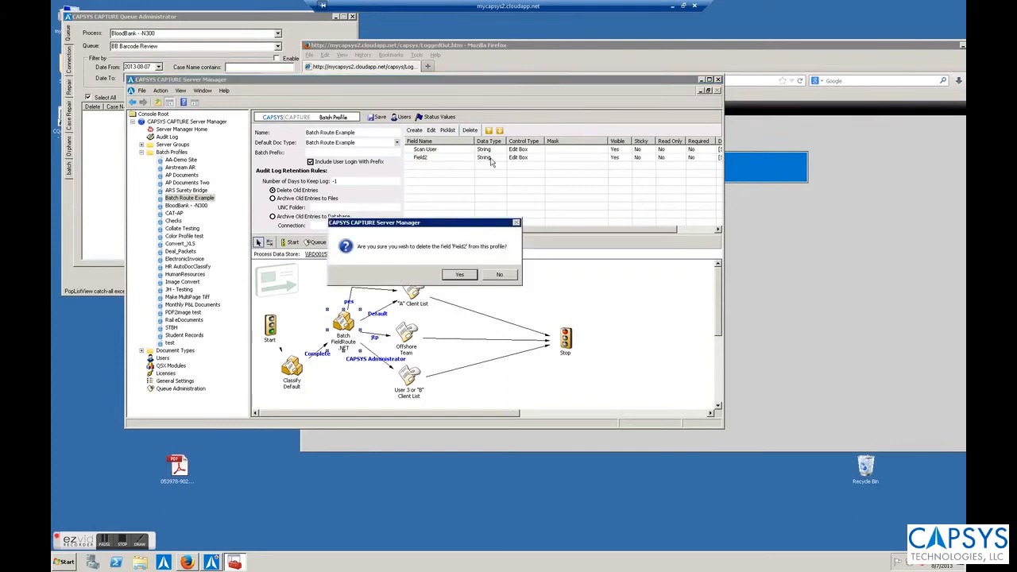
pyautogui.click(462, 274)
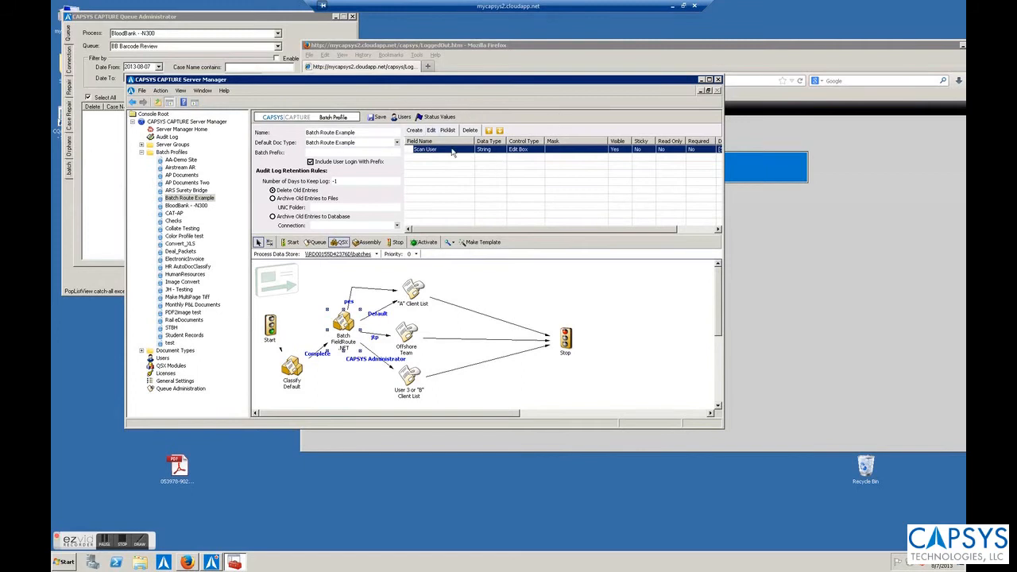
pyautogui.click(321, 283)
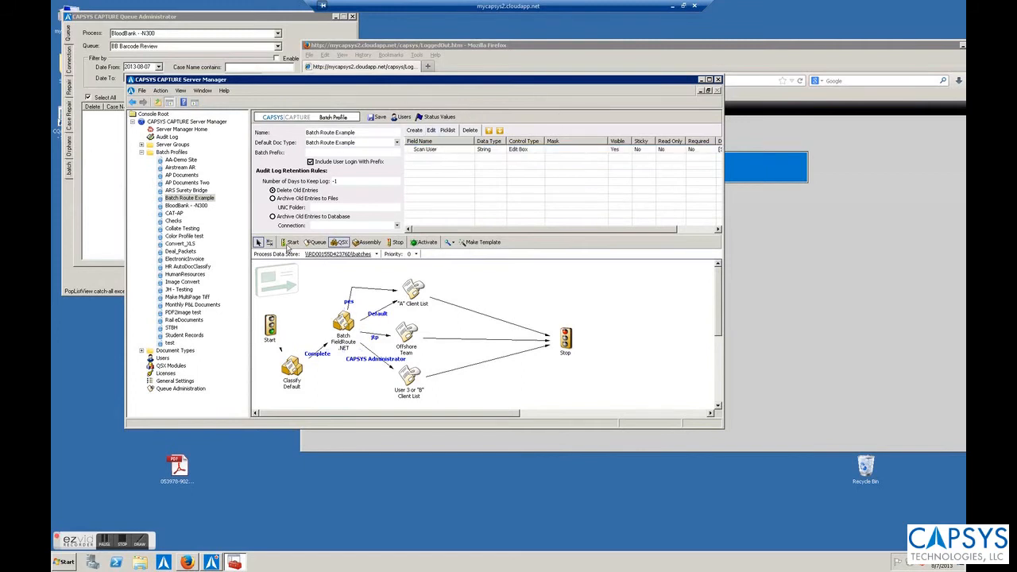
pyautogui.click(169, 343)
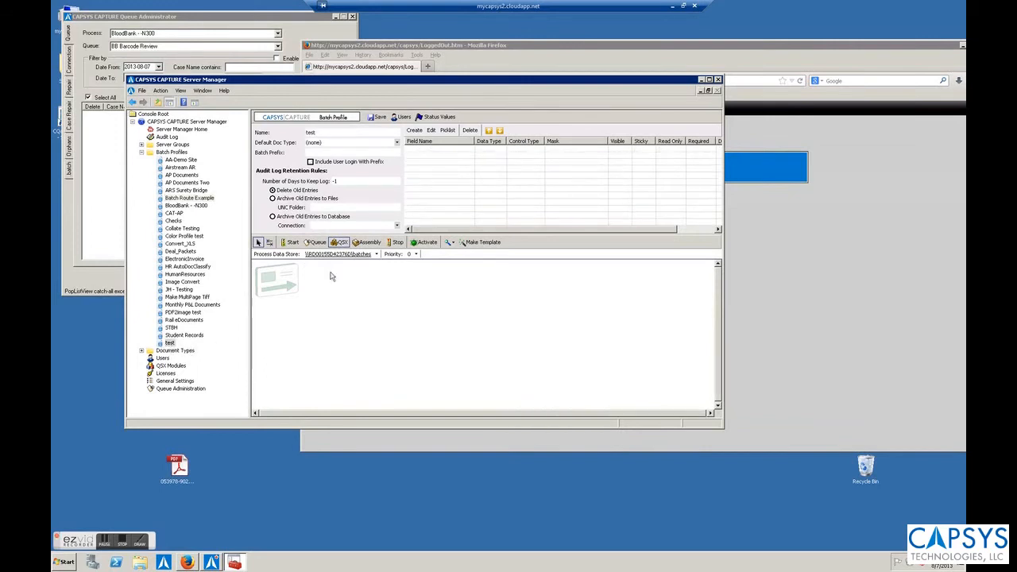
# Step: Place Start, Stop and QSX module nodes on the test workflow canvas
pyautogui.click(296, 242)
pyautogui.click(288, 317)
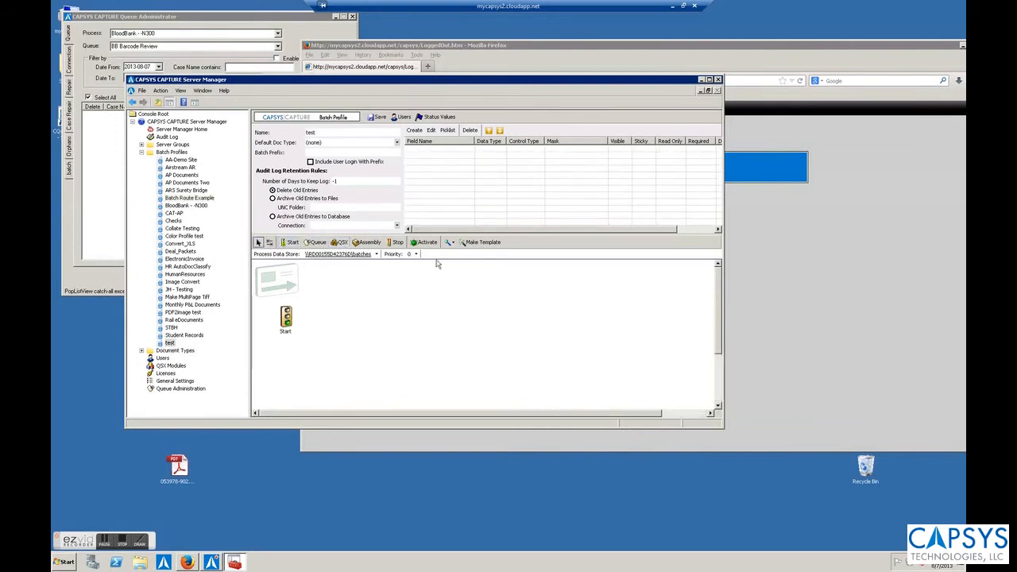
pyautogui.click(397, 243)
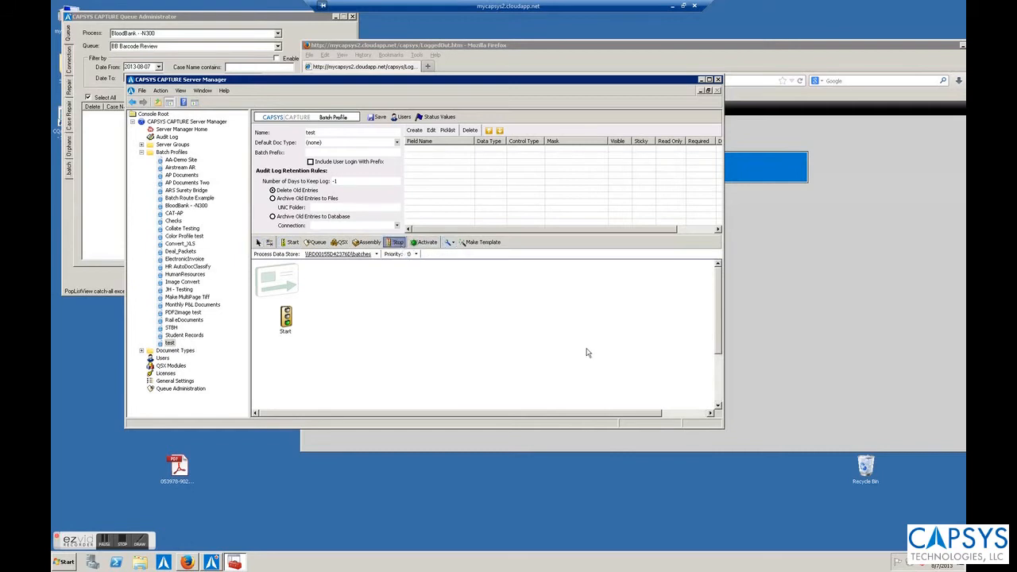
pyautogui.click(558, 317)
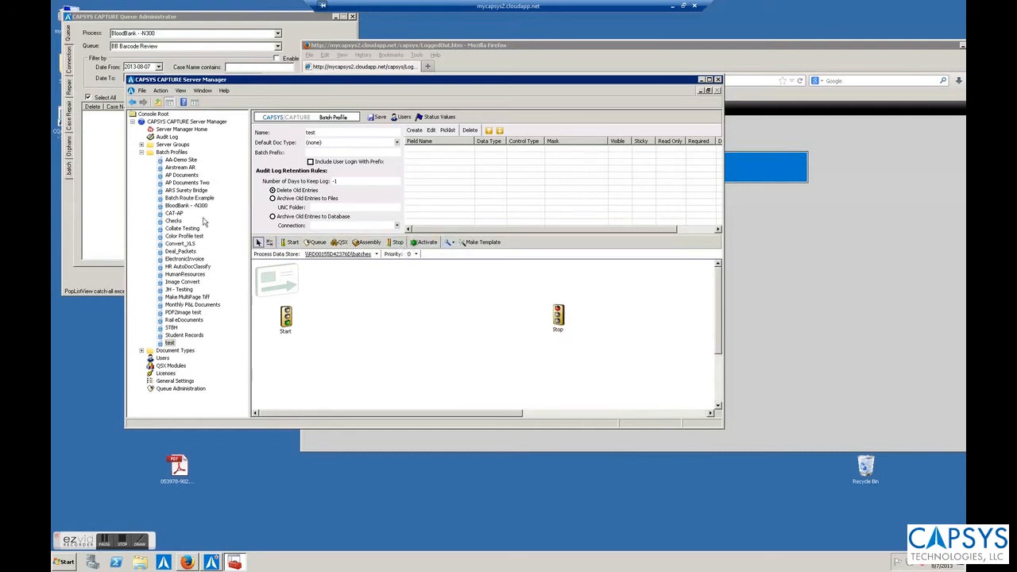
pyautogui.click(340, 243)
pyautogui.click(372, 292)
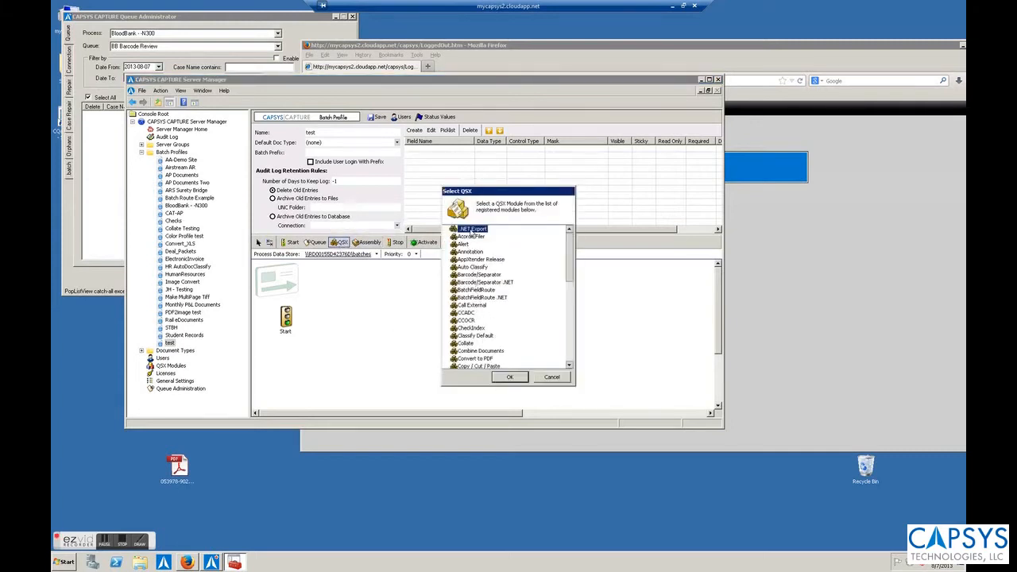
# Step: Set the QSX module to BatchFieldRoute .NET and add it to the workflow
pyautogui.click(470, 298)
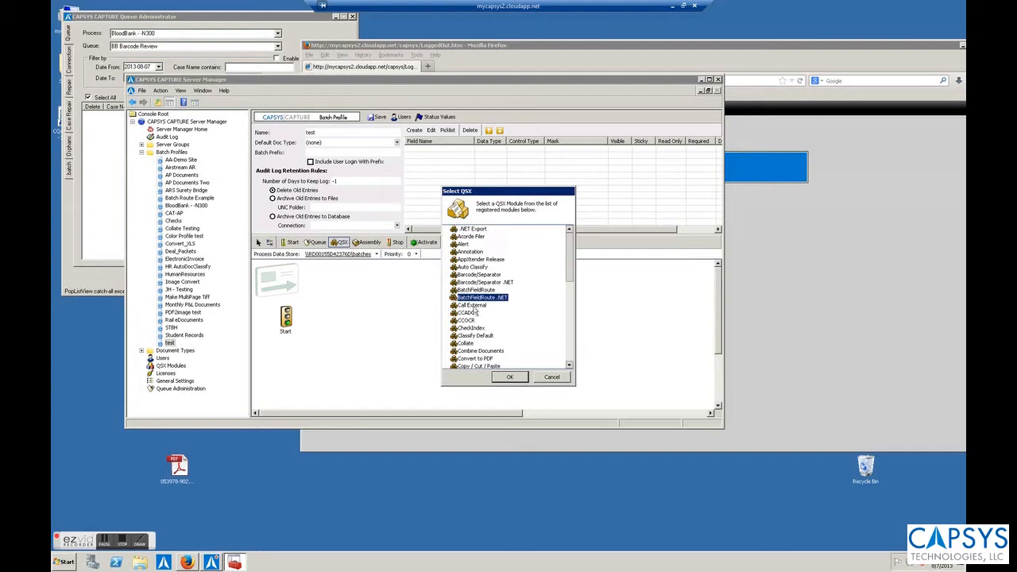
pyautogui.click(511, 379)
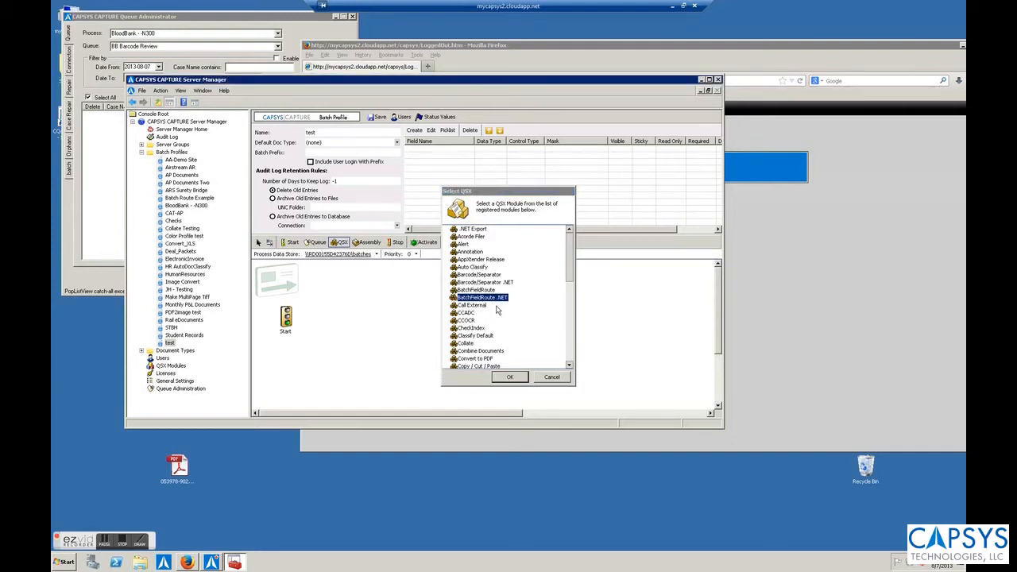
pyautogui.click(504, 377)
pyautogui.click(377, 300)
# Step: Check the module's routing settings, find no batch index fields, cancel, and return to Batch Route Example
pyautogui.rightClick(376, 301)
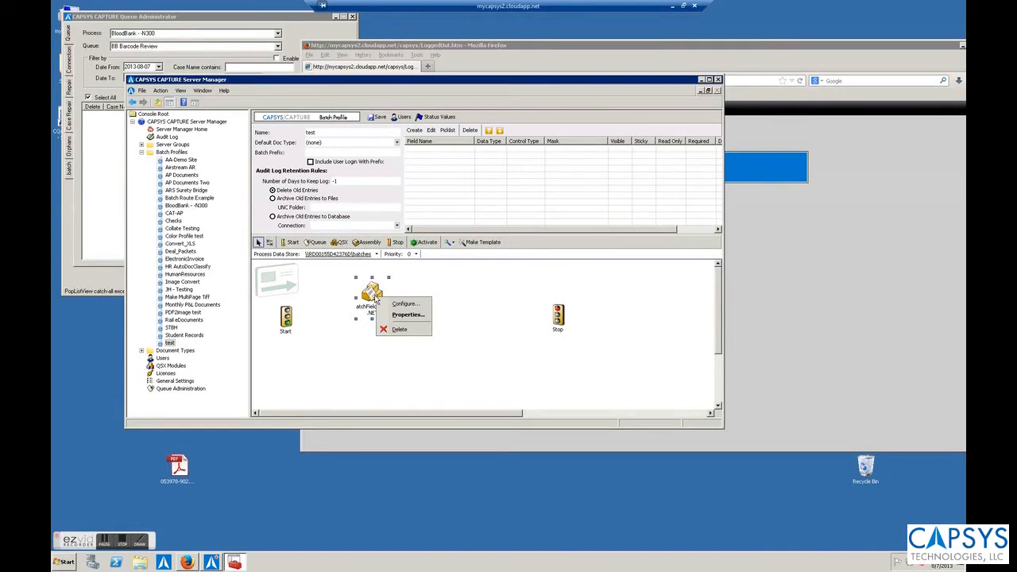
pyautogui.click(406, 304)
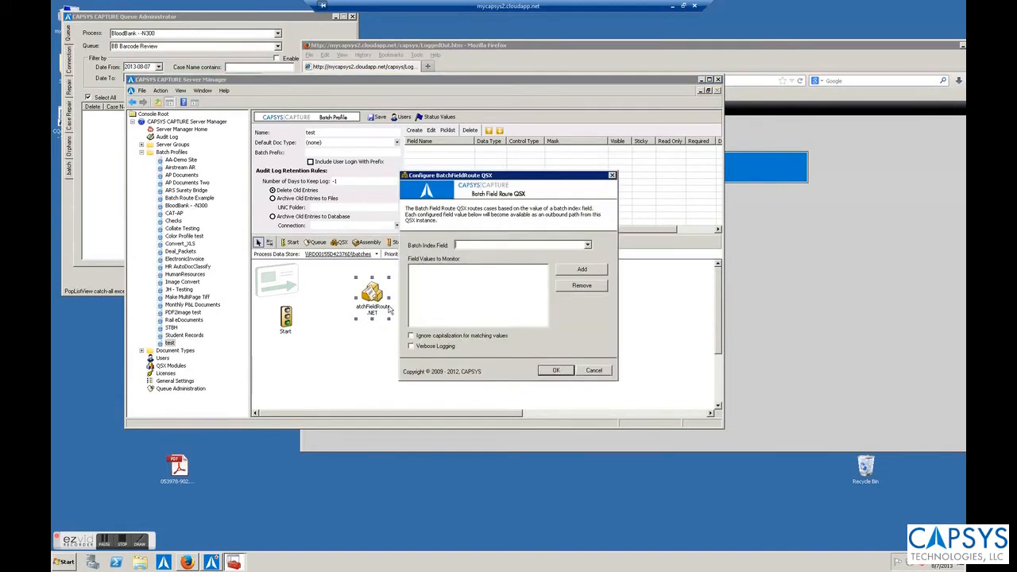
pyautogui.click(587, 246)
pyautogui.click(615, 230)
pyautogui.click(593, 372)
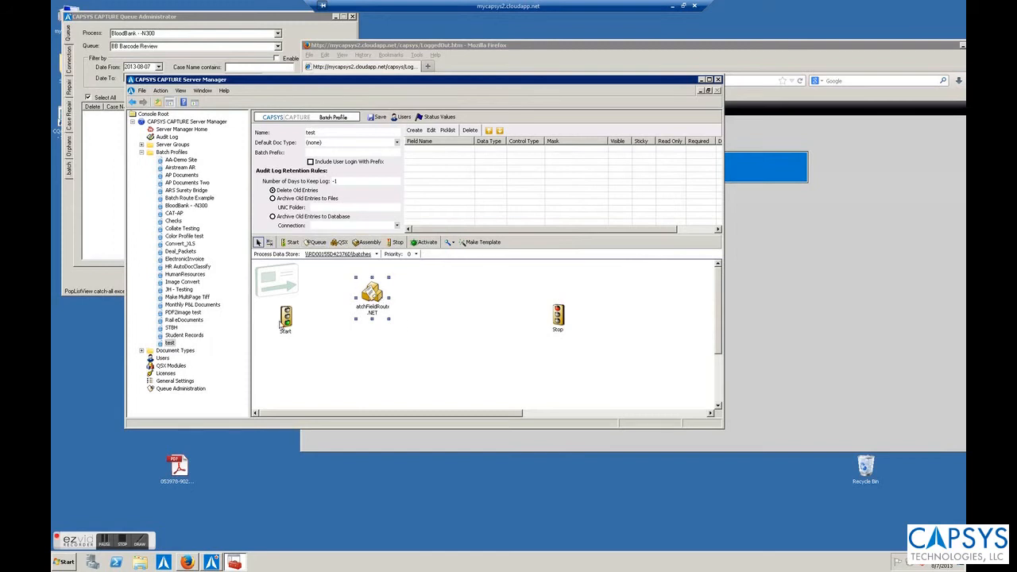
pyautogui.click(189, 198)
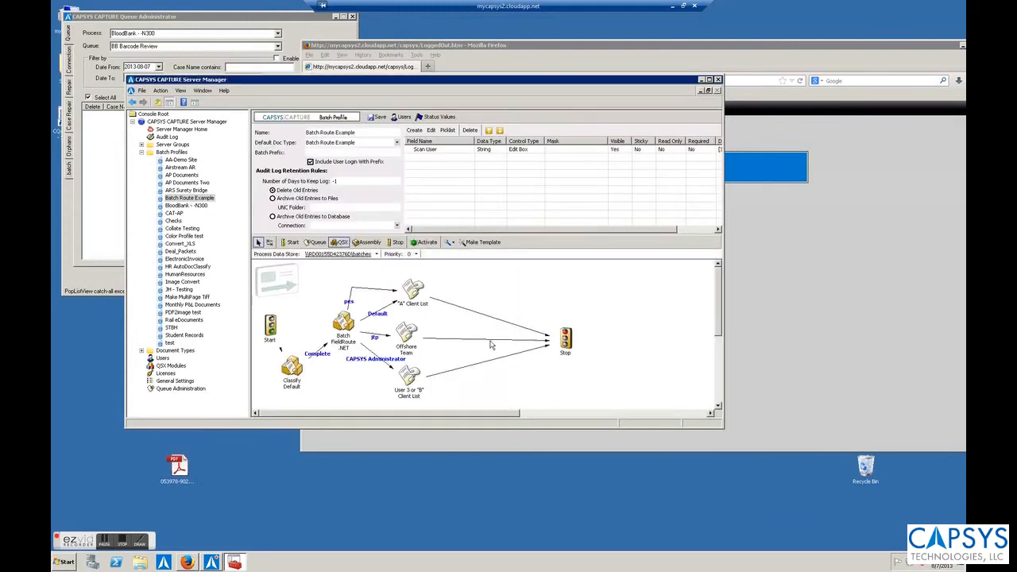
# Step: Configure the Batch FieldRoute .NET node with Scan User as its batch index field
pyautogui.click(345, 321)
pyautogui.rightClick(347, 323)
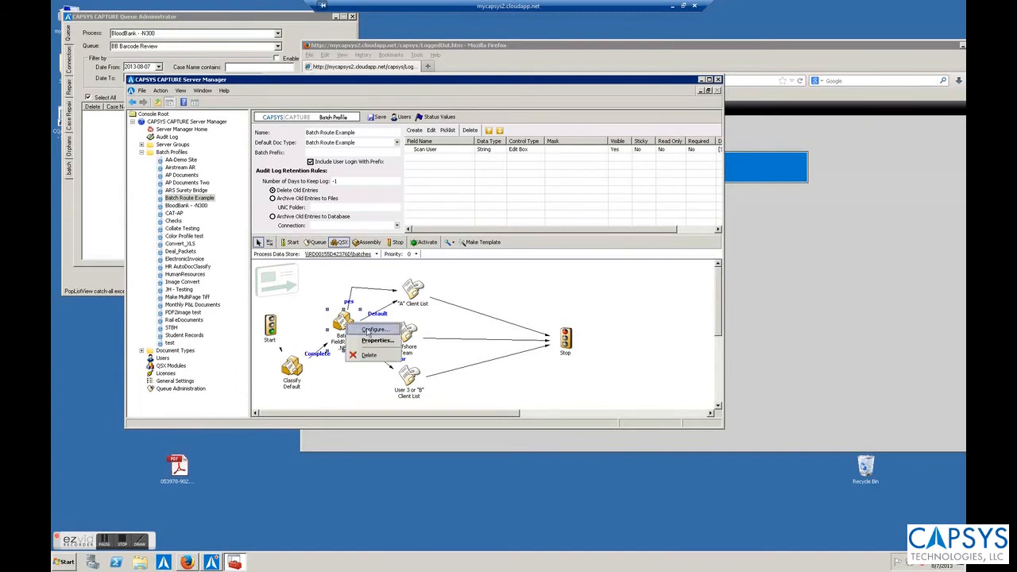
pyautogui.click(367, 329)
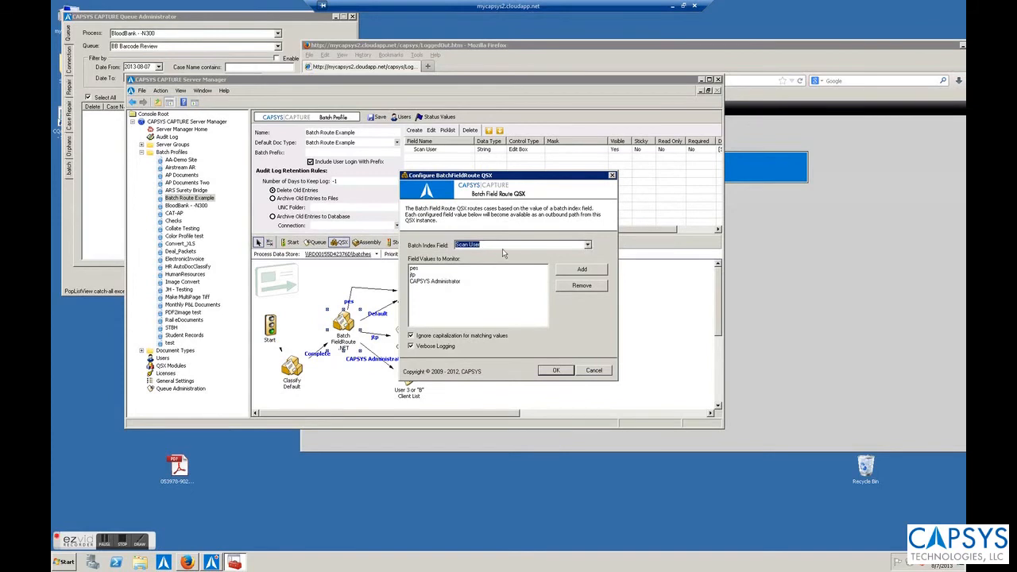
pyautogui.click(588, 246)
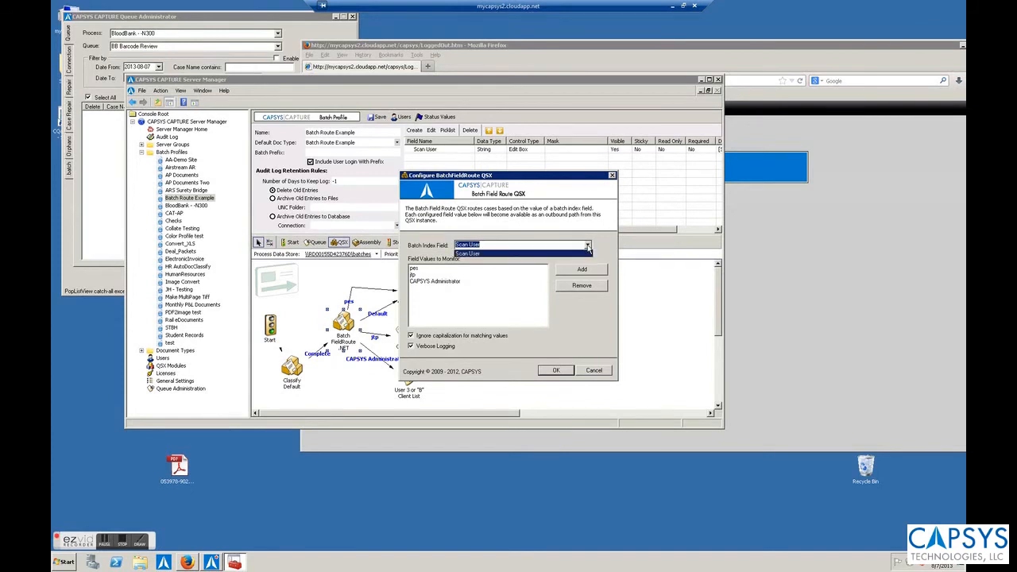
pyautogui.click(465, 257)
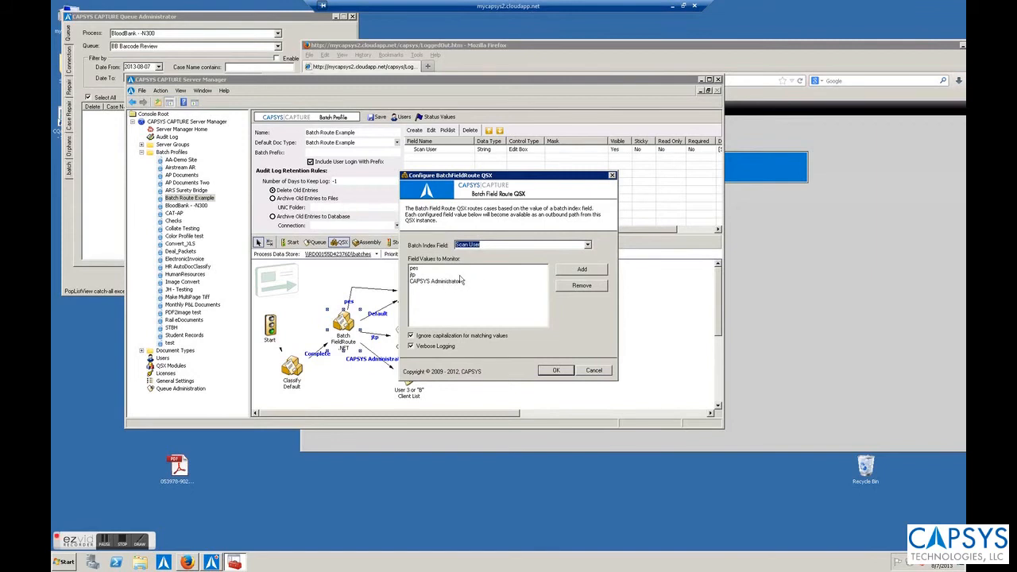
# Step: Add a temporary 'tes' monitored value, remove it again, and save the routing settings
pyautogui.click(582, 268)
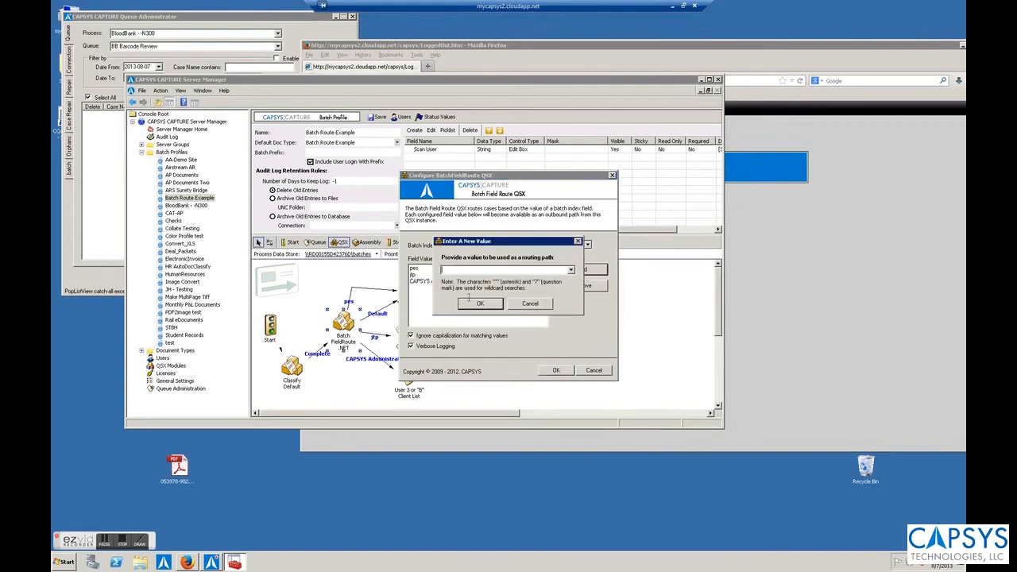
pyautogui.write('test')
pyautogui.click(485, 305)
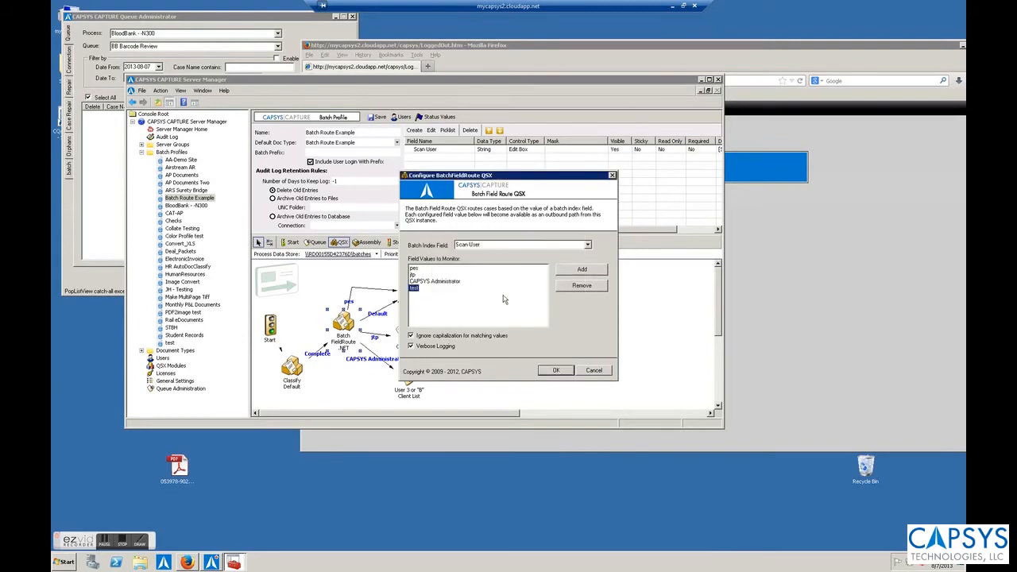
pyautogui.click(581, 285)
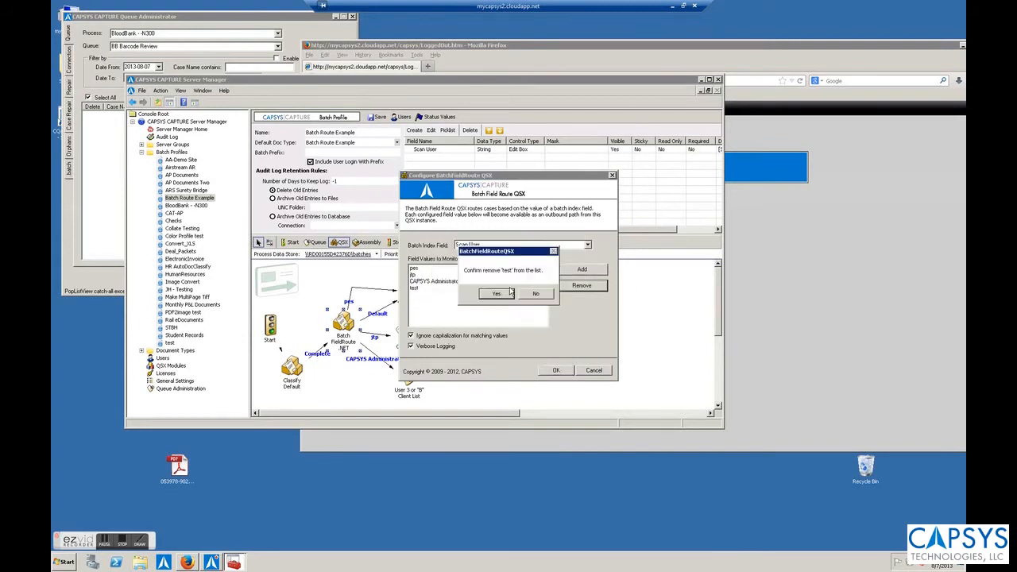
pyautogui.click(491, 294)
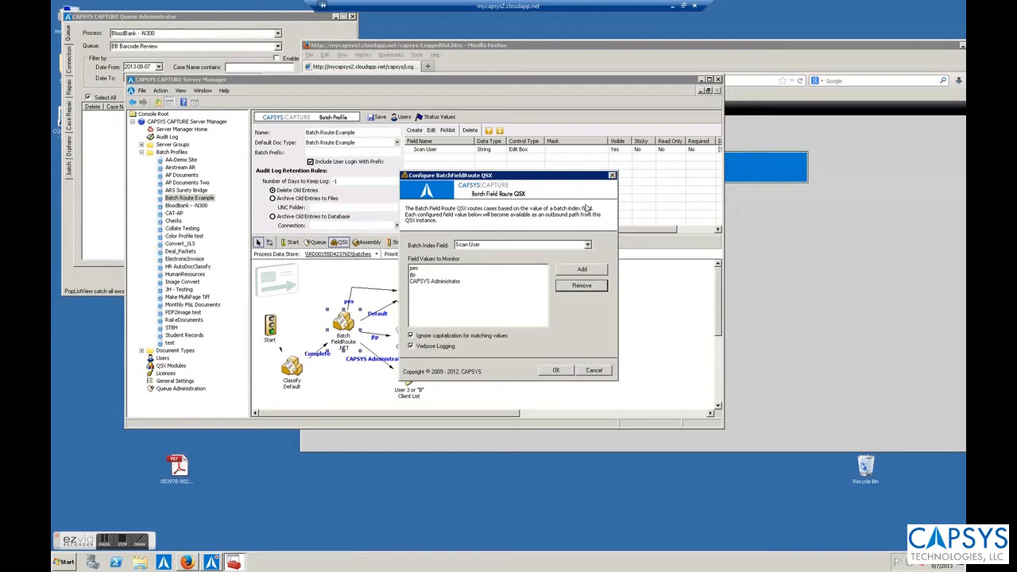
pyautogui.click(558, 371)
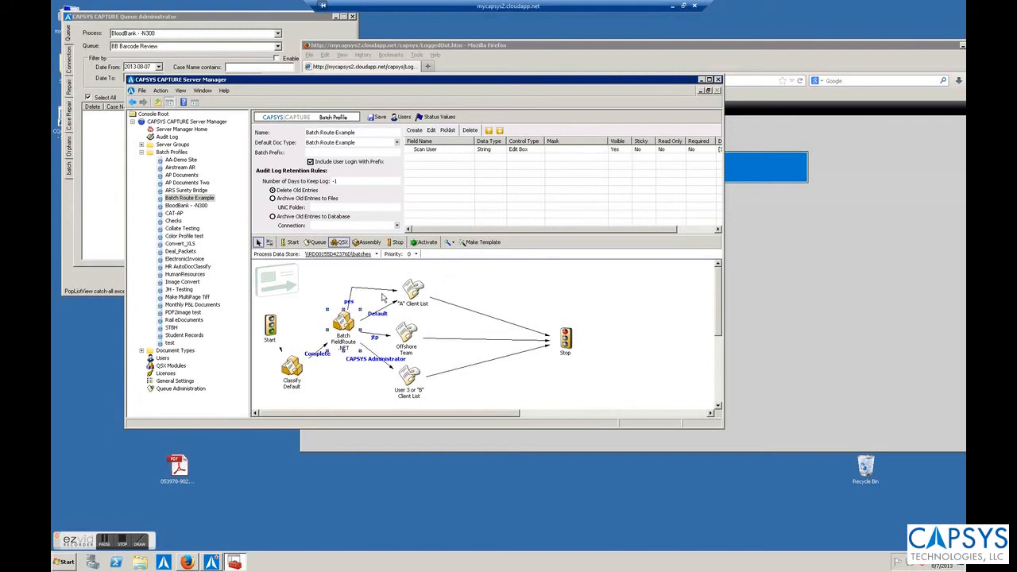
# Step: Delete the Offshore Team and CAPSYS Administrator routes leaving Batch FieldRoute
pyautogui.rightClick(379, 338)
pyautogui.click(405, 341)
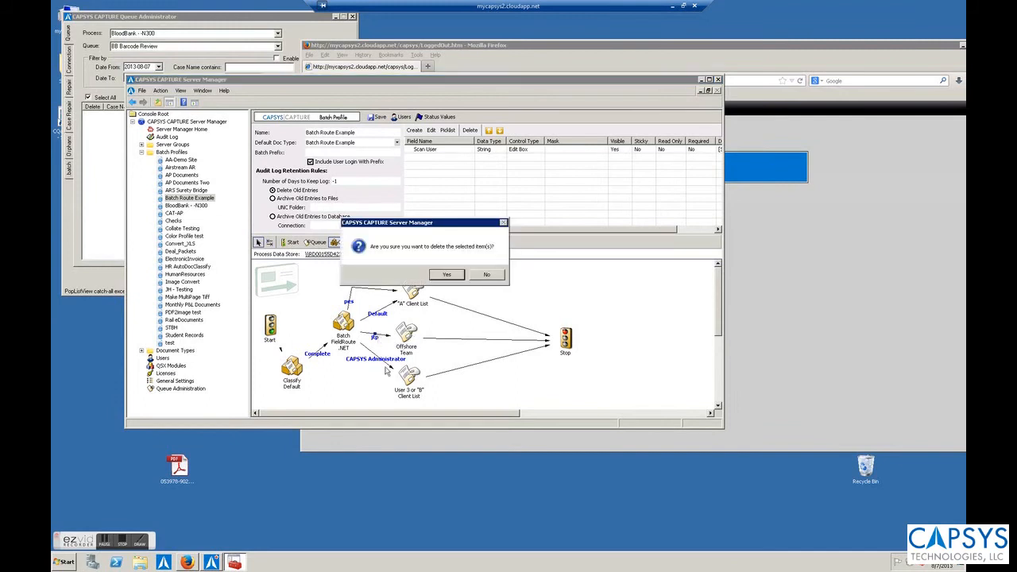
pyautogui.click(447, 278)
pyautogui.rightClick(379, 362)
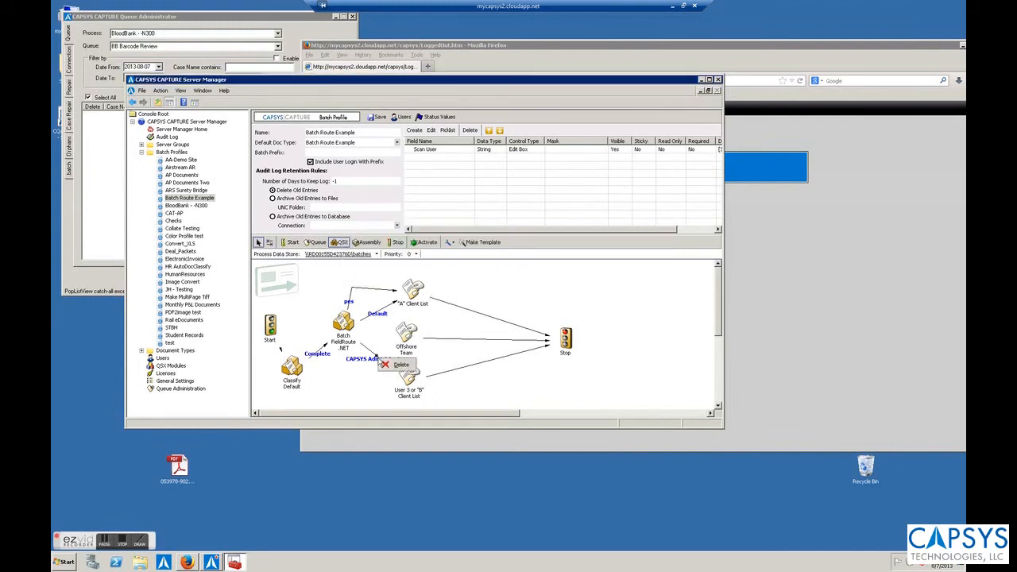
pyautogui.click(387, 365)
pyautogui.click(448, 274)
# Step: Link Batch FieldRoute to Offshore Team on the scan user's login, then draw a second link
pyautogui.click(269, 242)
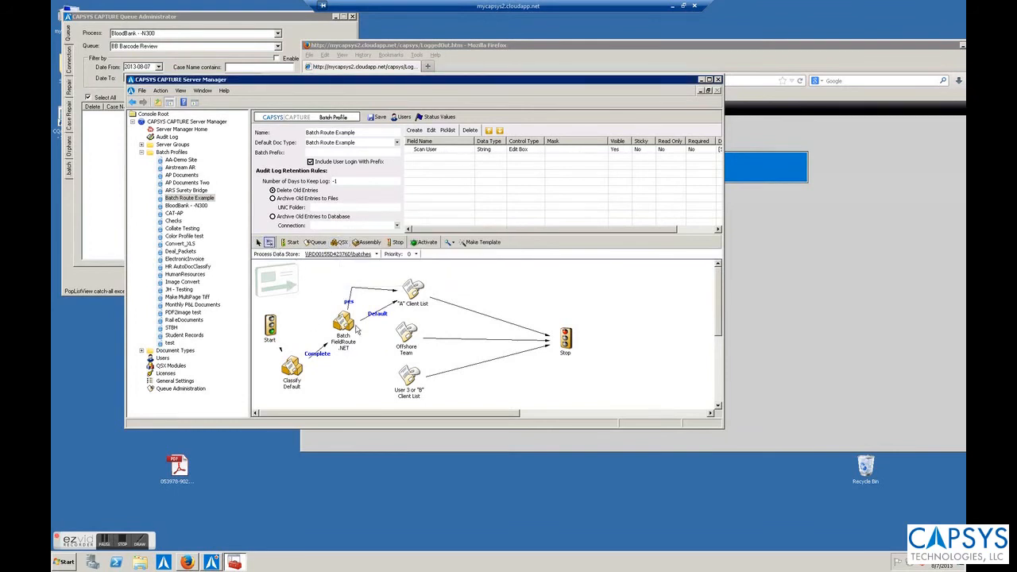
pyautogui.moveTo(354, 326); pyautogui.dragTo(406, 335)
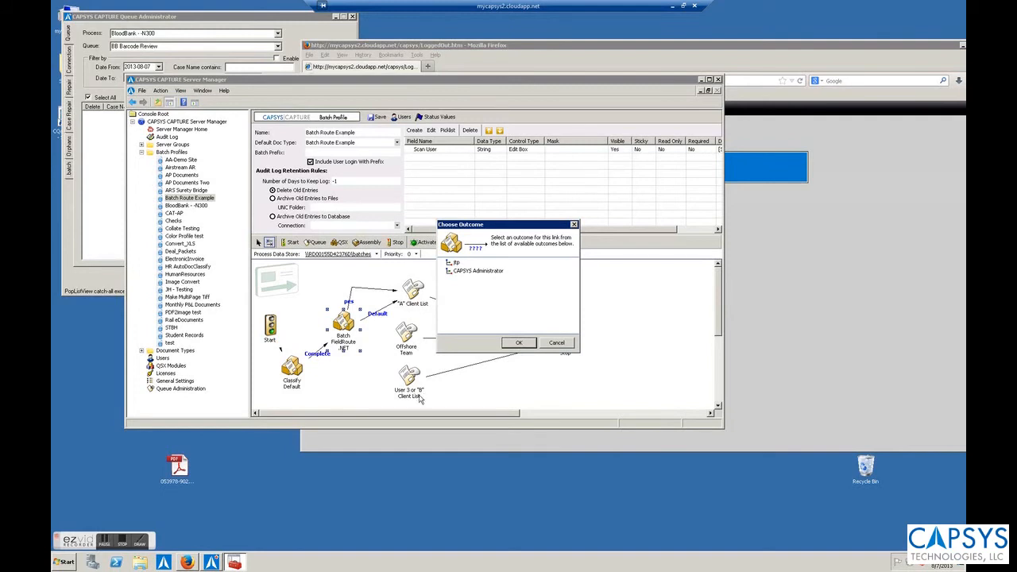
pyautogui.click(456, 263)
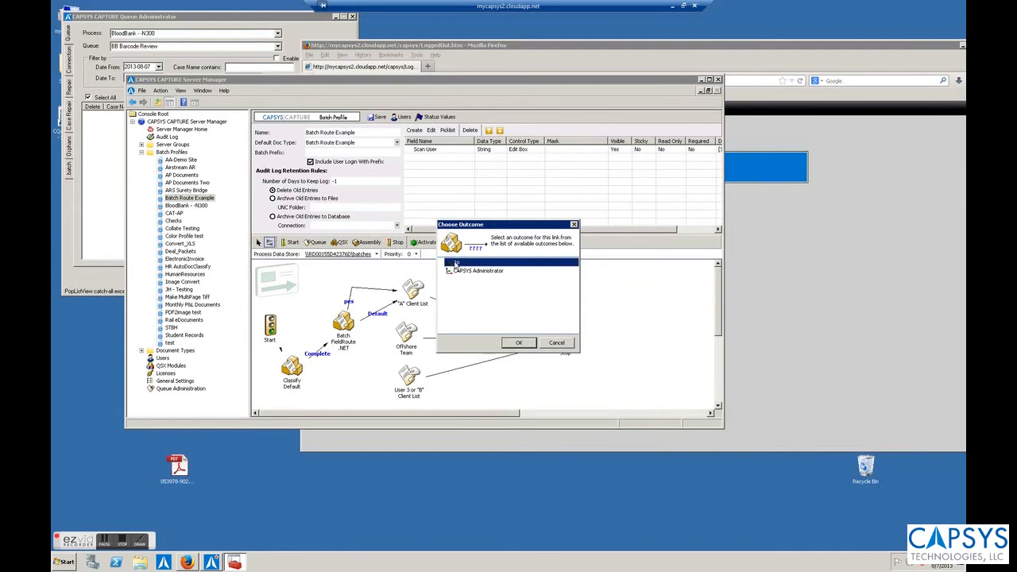
pyautogui.click(517, 343)
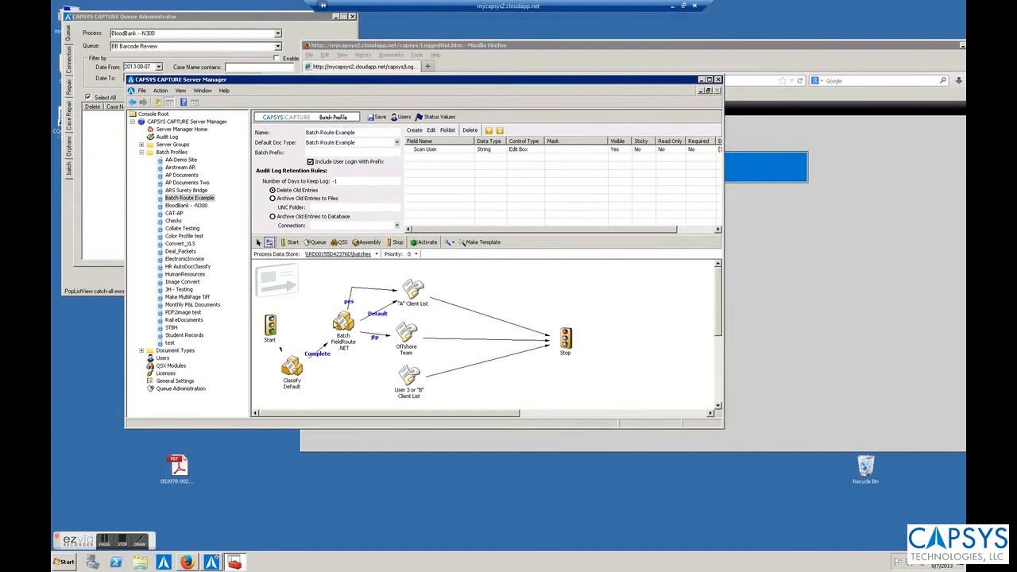
pyautogui.moveTo(344, 325); pyautogui.dragTo(413, 384)
# Step: Activate the Batch Route Example process and switch to the web client in Firefox
pyautogui.click(454, 288)
pyautogui.click(423, 242)
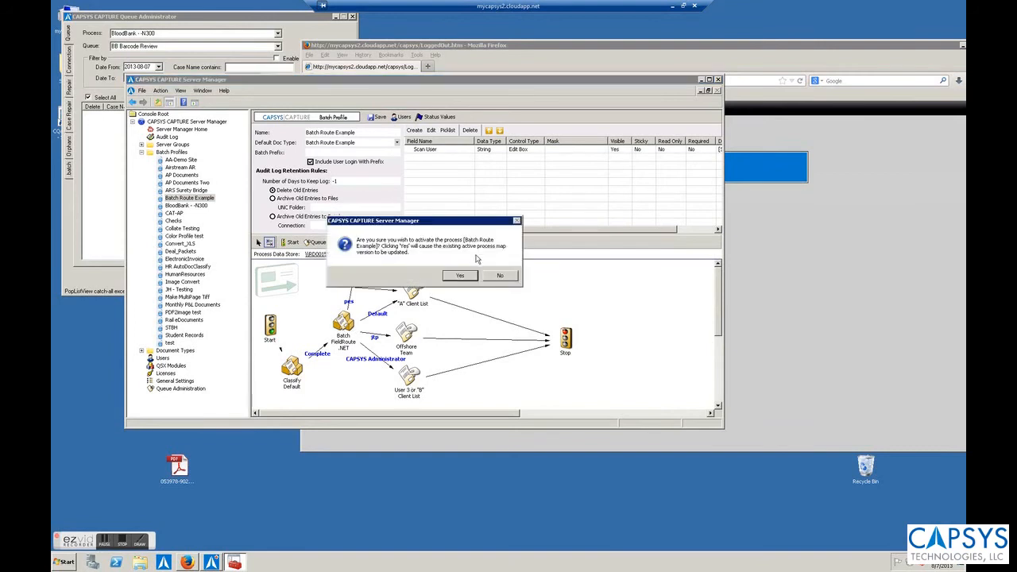
pyautogui.click(500, 275)
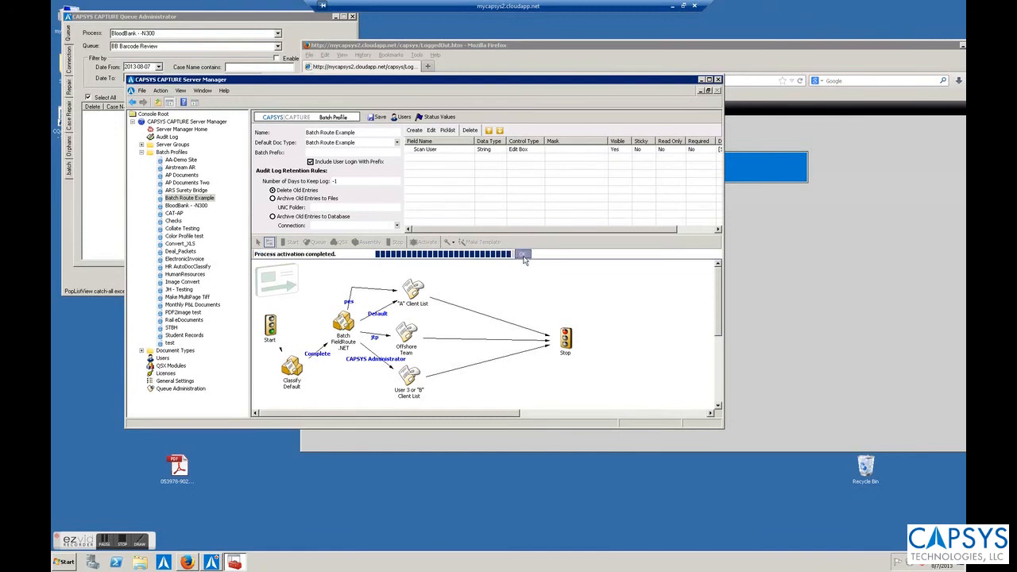
pyautogui.click(755, 236)
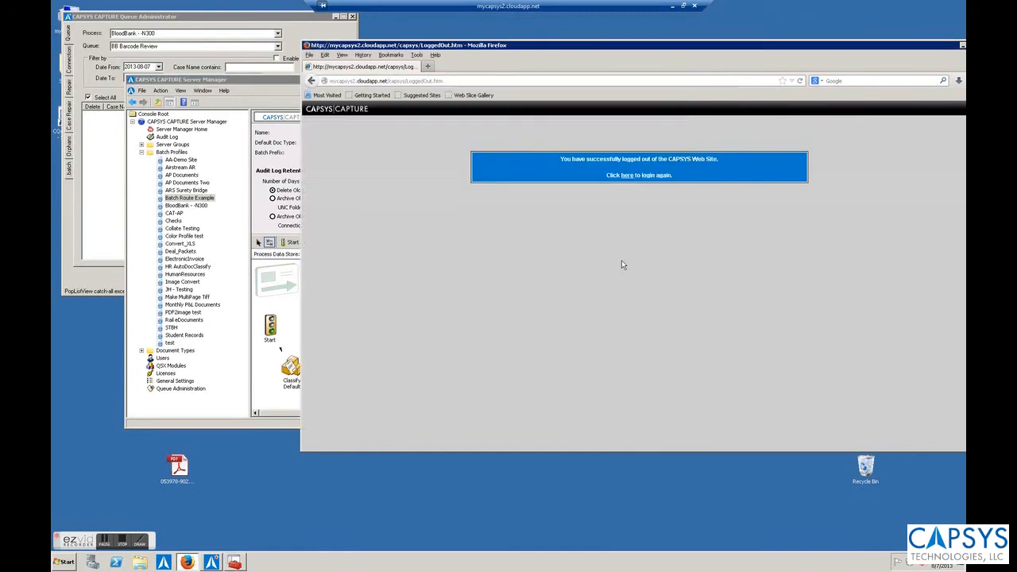
# Step: Log back into the CAPSYS CAPTURE web client with the user's credentials
pyautogui.click(626, 176)
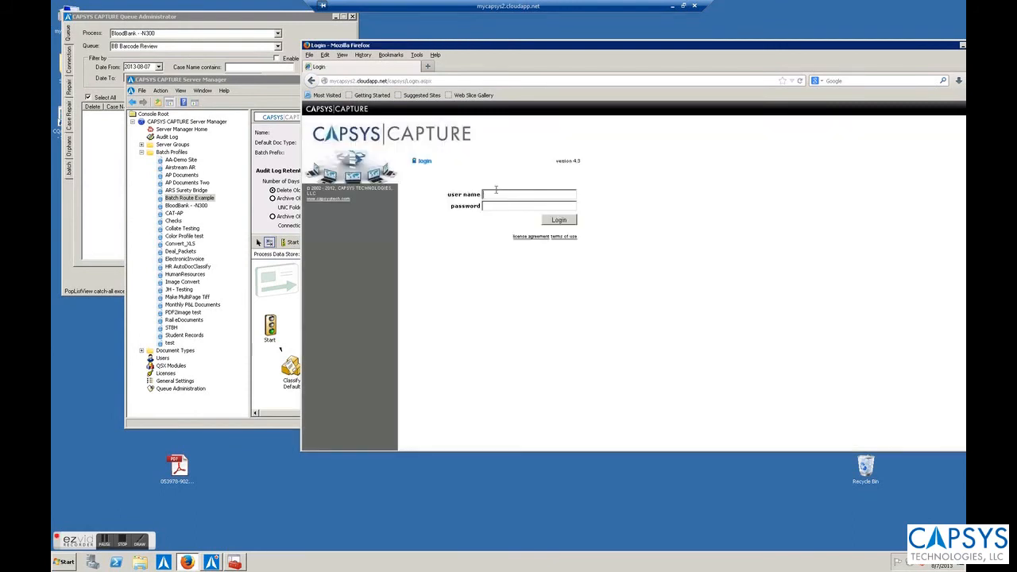
pyautogui.press('Return')
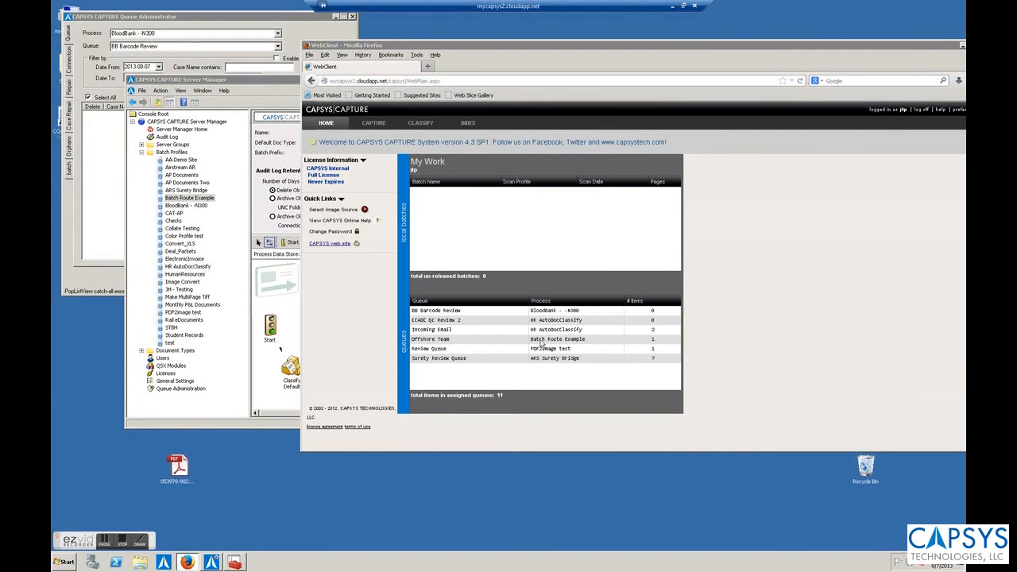
# Step: Check that Offshore Team lists Batch Route Example, then open the new-batch capture page
pyautogui.click(541, 342)
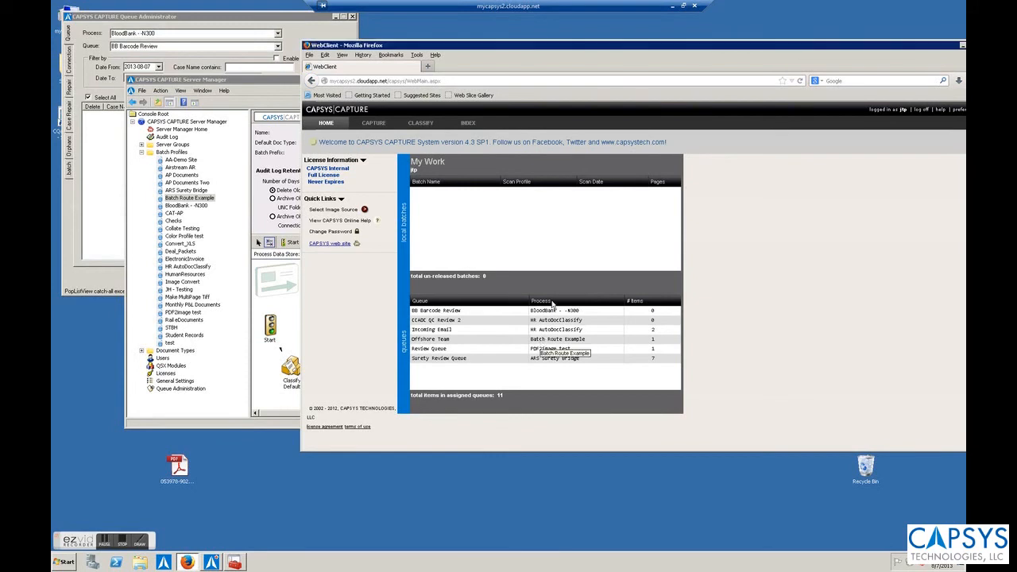
pyautogui.click(298, 342)
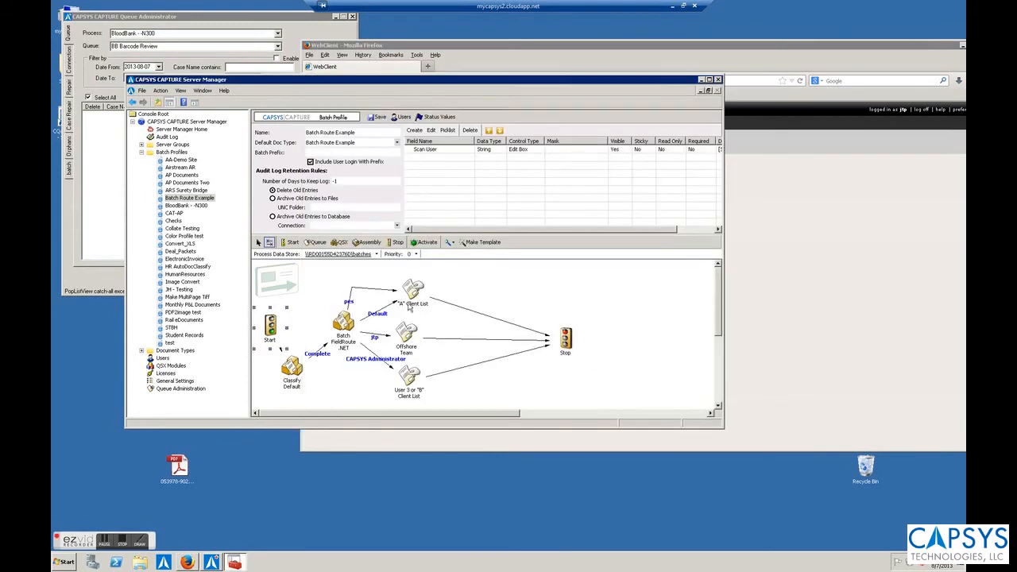
pyautogui.click(820, 259)
pyautogui.click(375, 127)
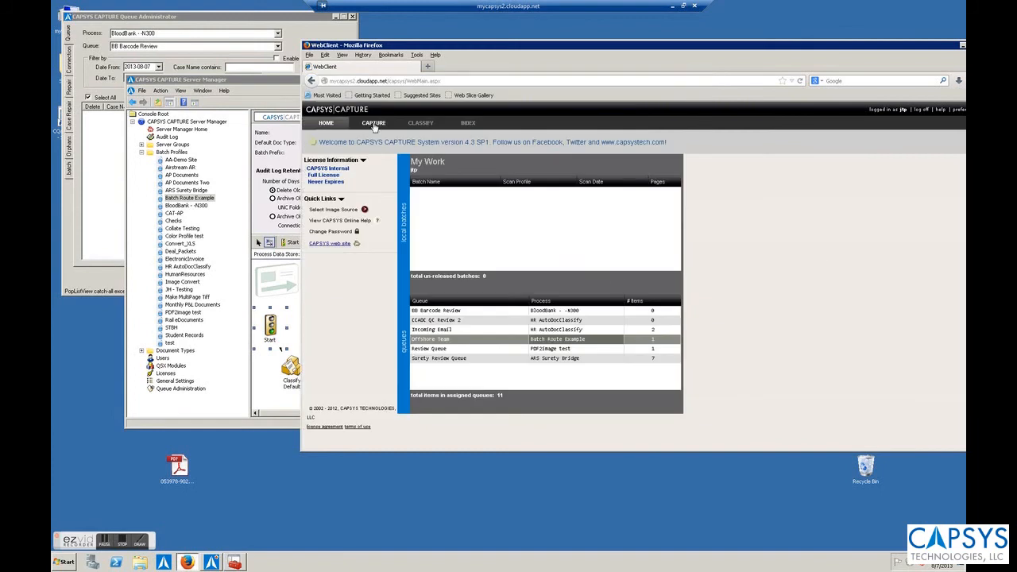
# Step: Import image.1 and image.2 as a new two-page batch
pyautogui.click(380, 227)
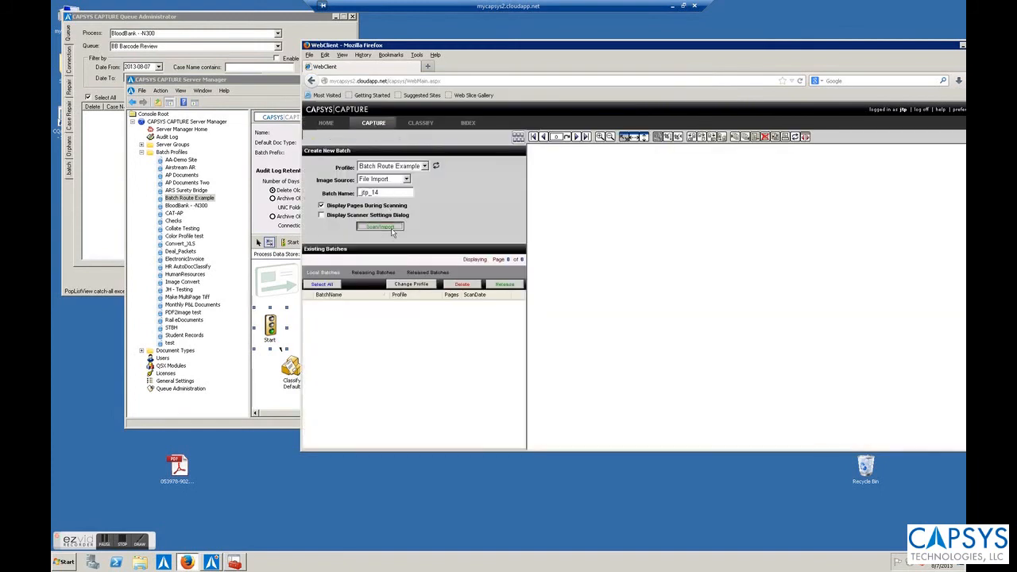
pyautogui.click(411, 269)
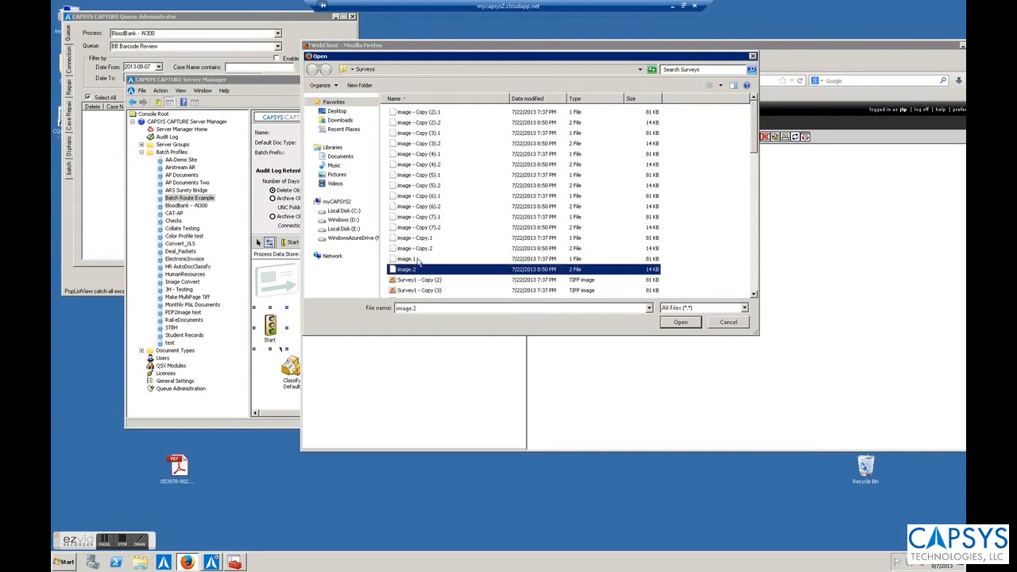
pyautogui.keyDown('ctrl'); pyautogui.click(407, 259); pyautogui.keyUp('ctrl')
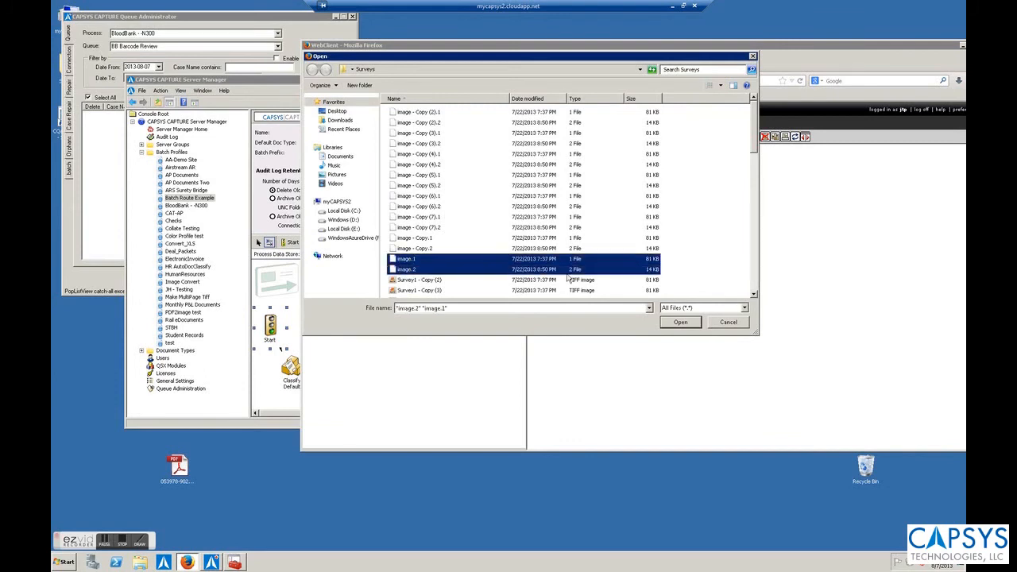
pyautogui.click(683, 322)
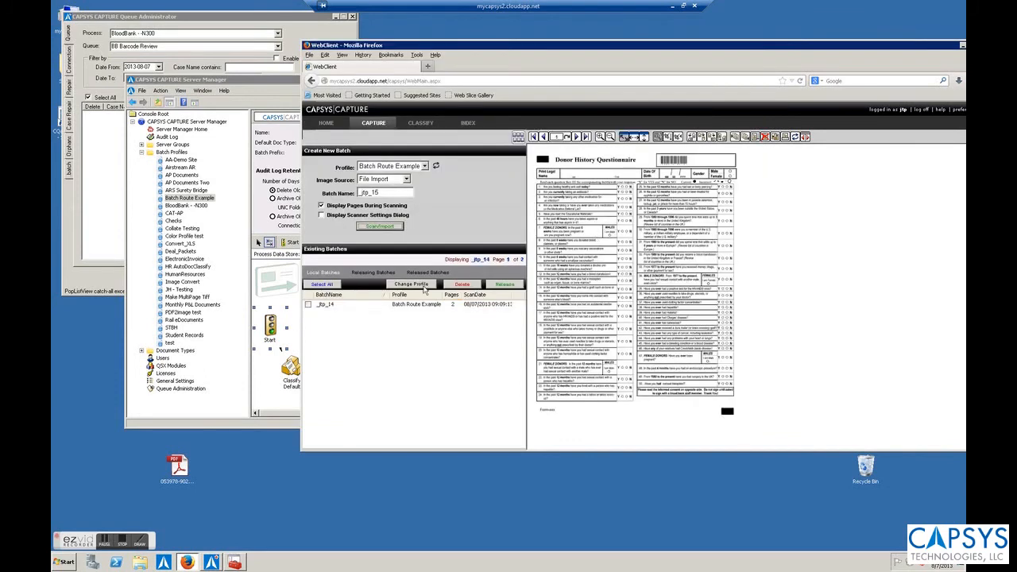
# Step: Import a 16-page batch of images, then select both local batches and release them
pyautogui.click(385, 227)
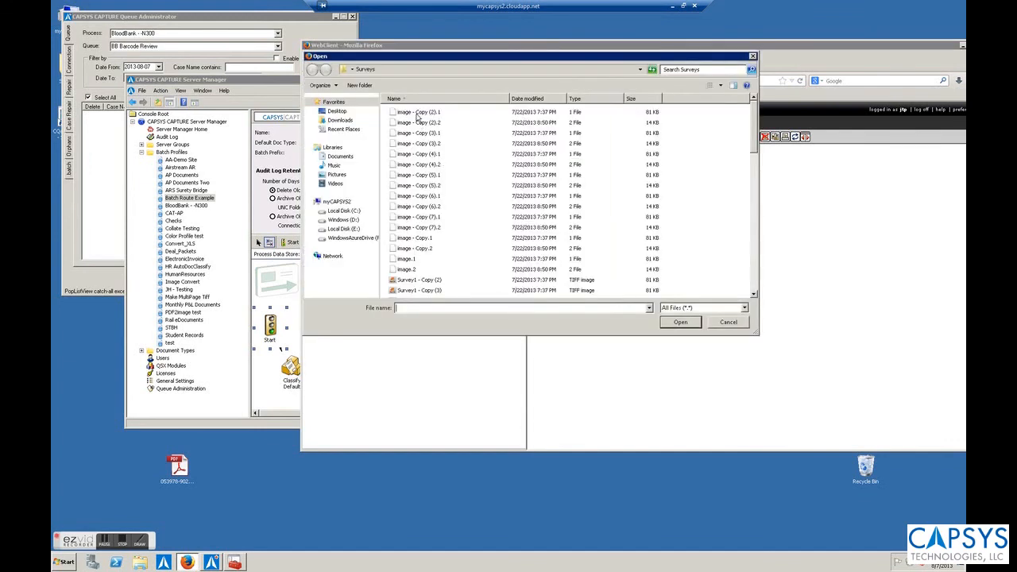
pyautogui.click(417, 115)
pyautogui.keyDown('shift'); pyautogui.click(410, 260); pyautogui.keyUp('shift')
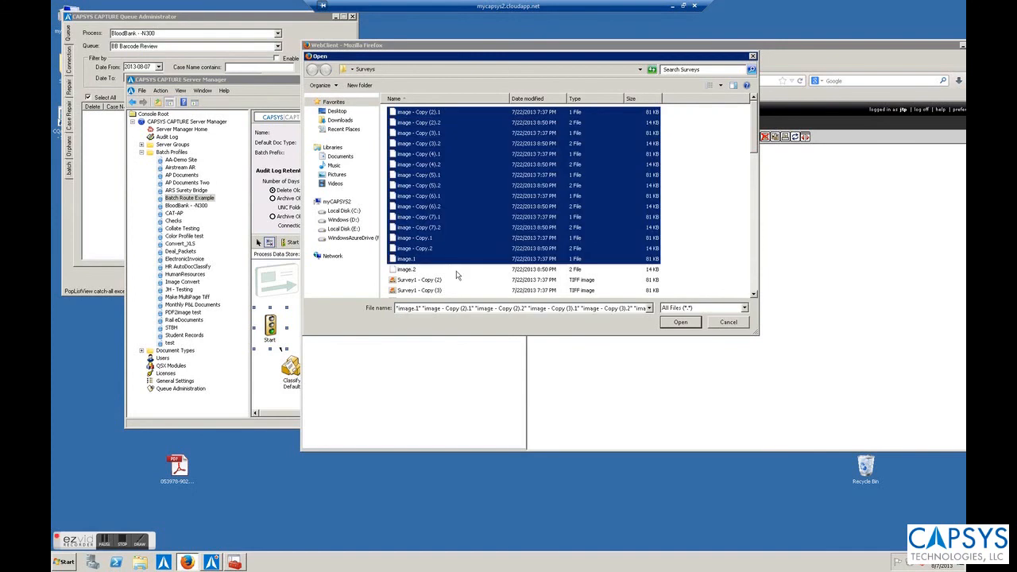
pyautogui.keyDown('shift'); pyautogui.click(418, 278); pyautogui.keyUp('shift')
pyautogui.keyDown('shift'); pyautogui.click(412, 270); pyautogui.keyUp('shift')
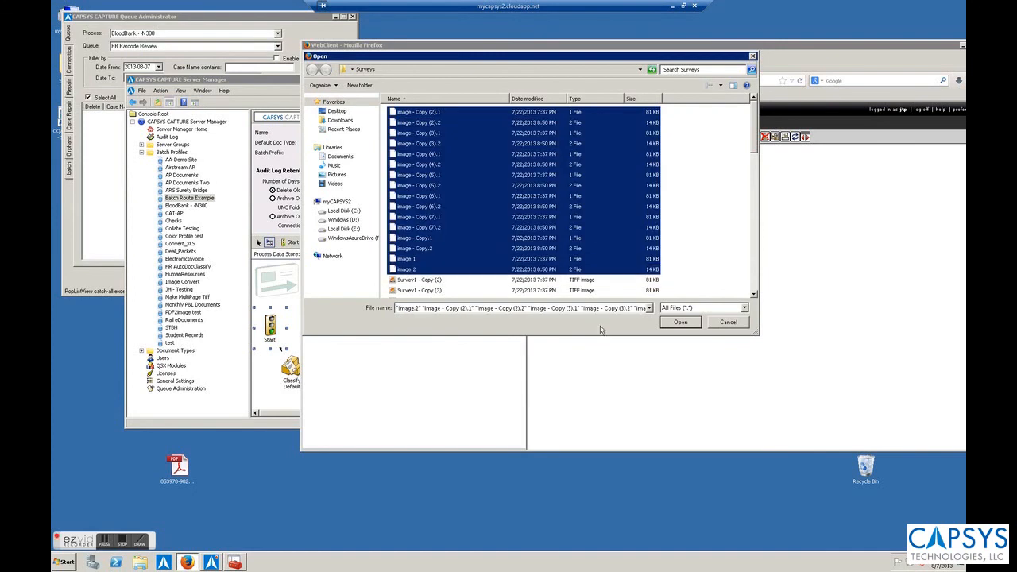
pyautogui.click(681, 323)
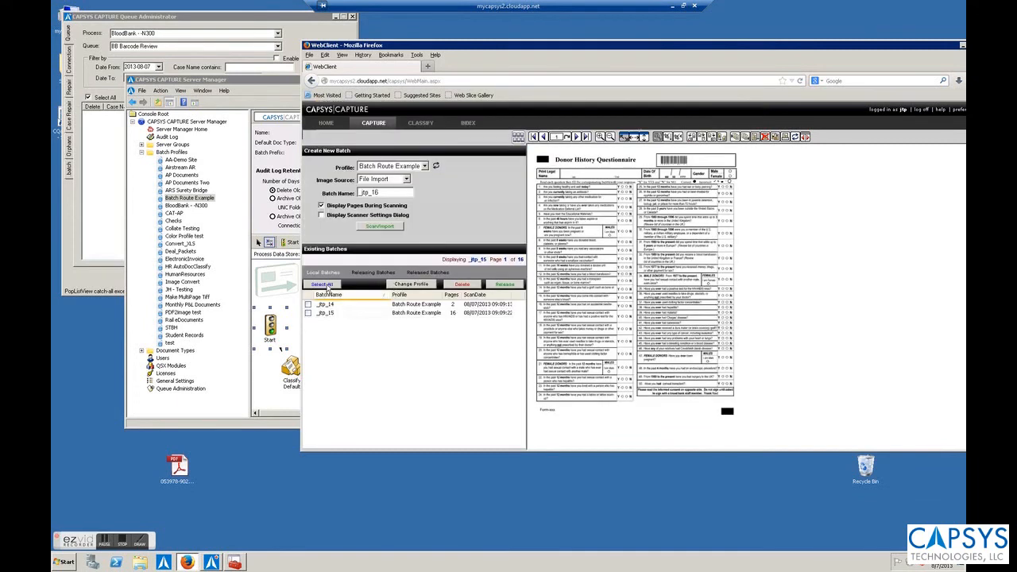
pyautogui.click(323, 283)
pyautogui.click(514, 285)
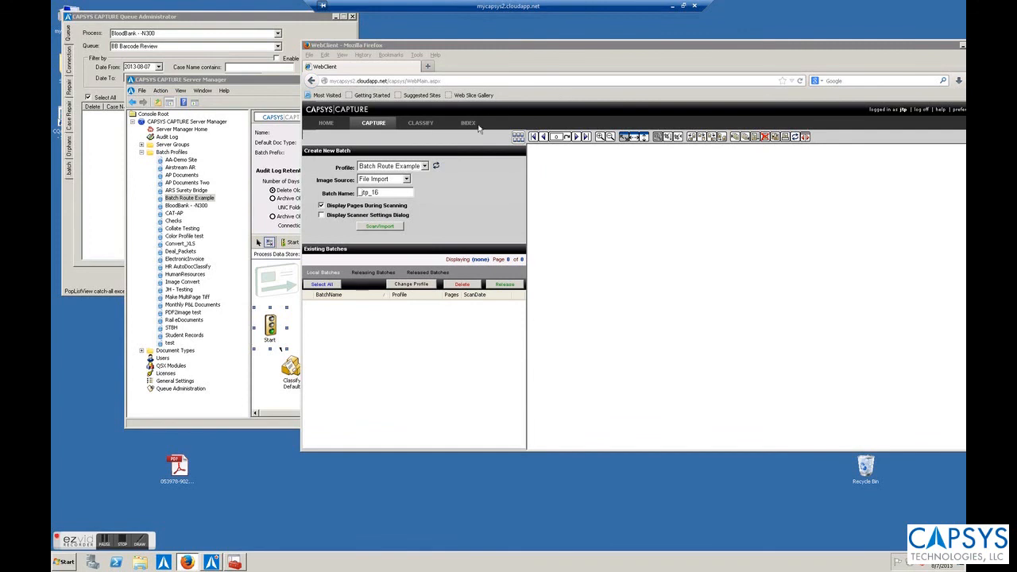
# Step: List the Offshore Team (Batch Route Example) queue on the index page, showing jtp_13, jtp_14 and jtp_15
pyautogui.click(478, 125)
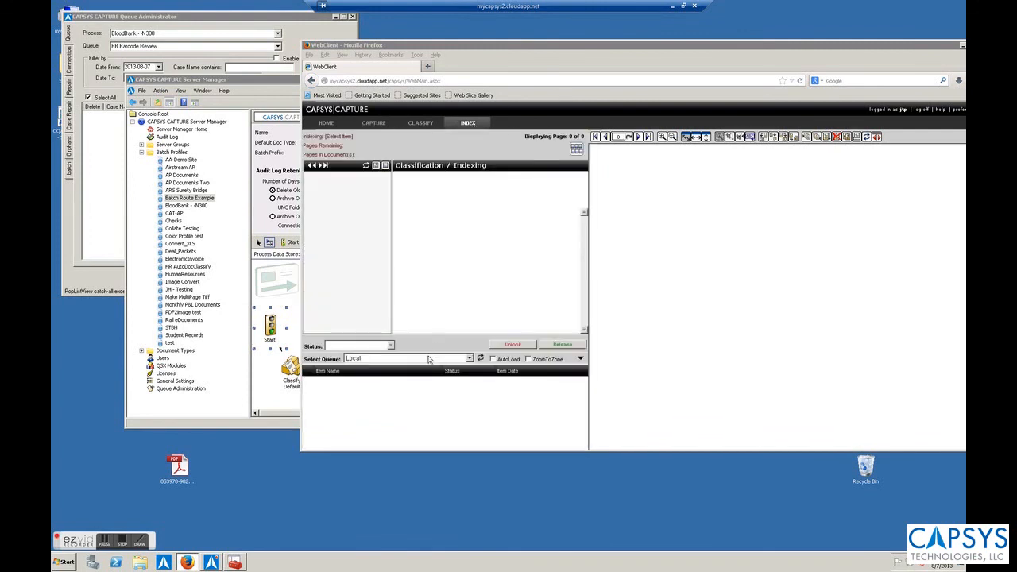
pyautogui.click(418, 359)
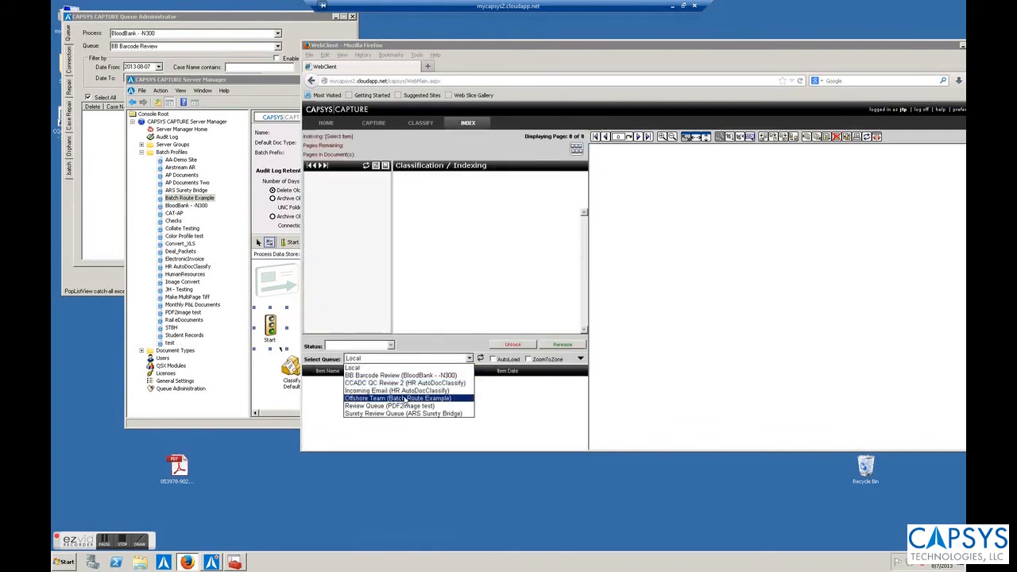
pyautogui.click(405, 398)
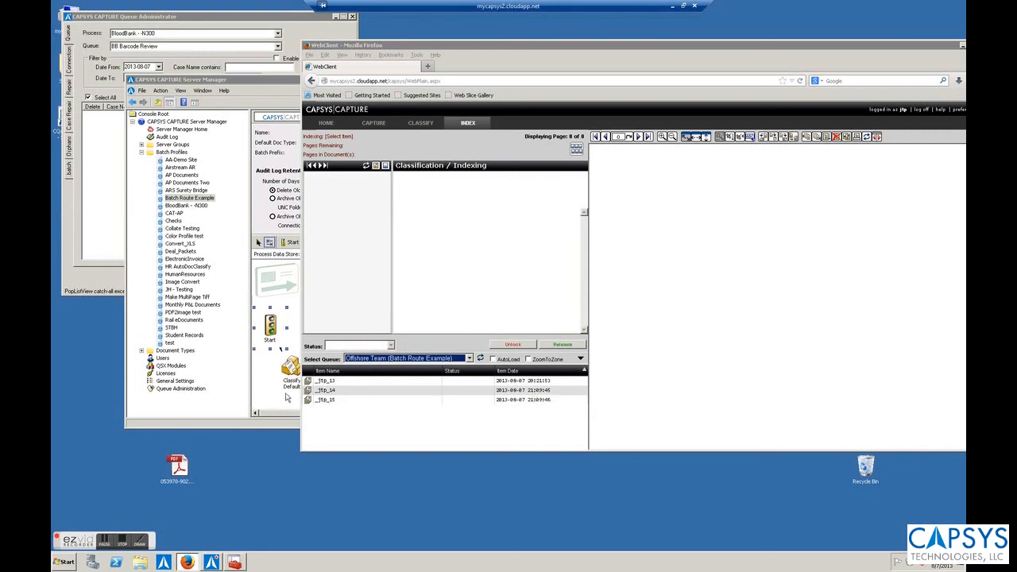
pyautogui.click(287, 396)
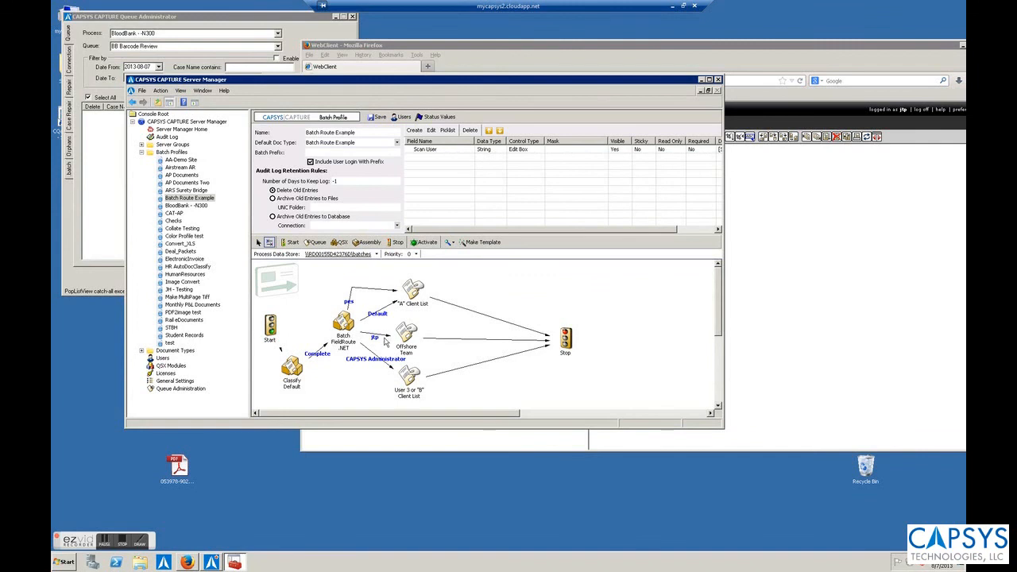
# Step: Open the 2-page batch, then the 16-page batch jtp_15, for indexing with Scan User pre-filled
pyautogui.click(842, 254)
pyautogui.doubleClick(414, 391)
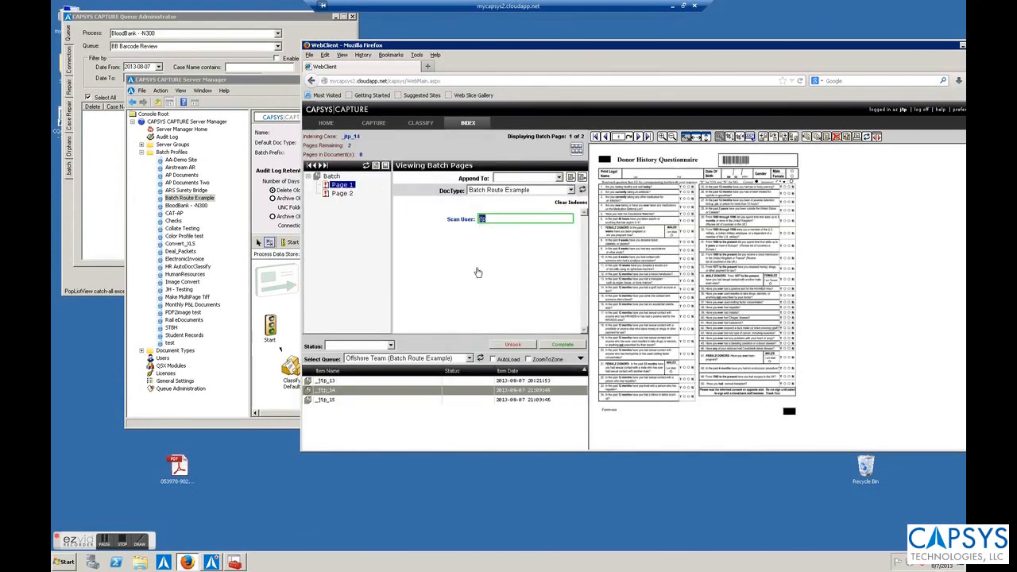
pyautogui.doubleClick(327, 401)
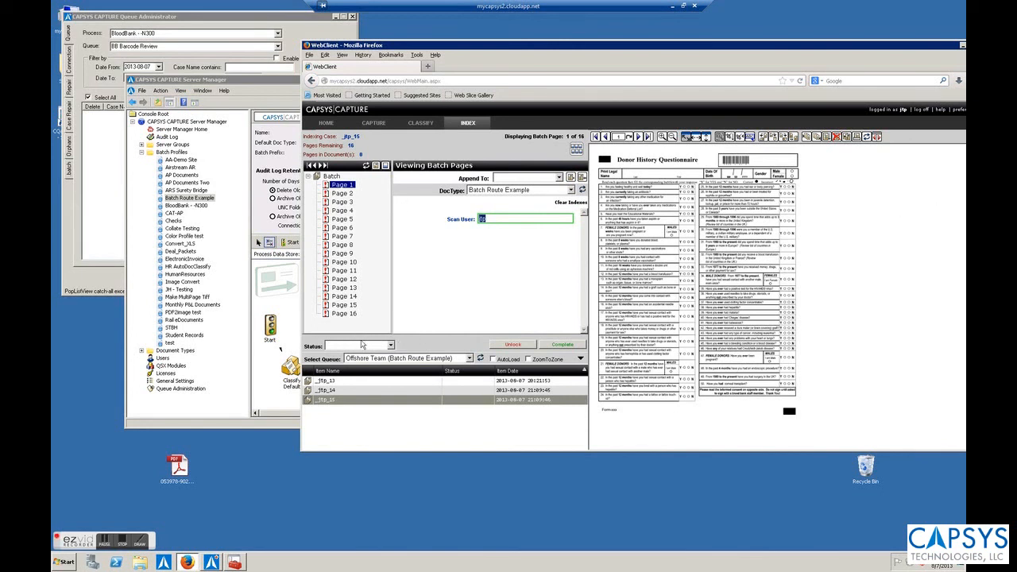
pyautogui.click(291, 409)
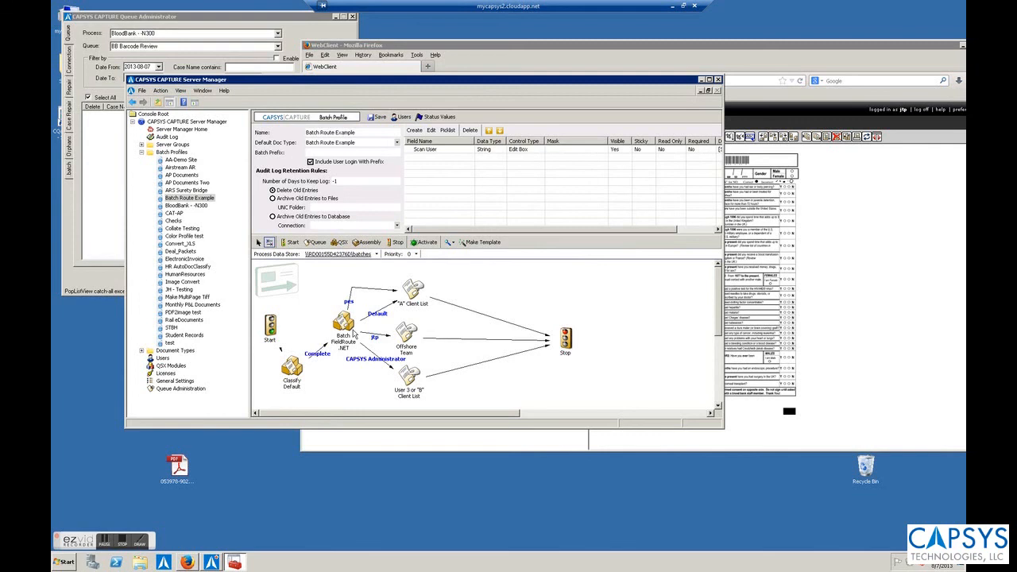